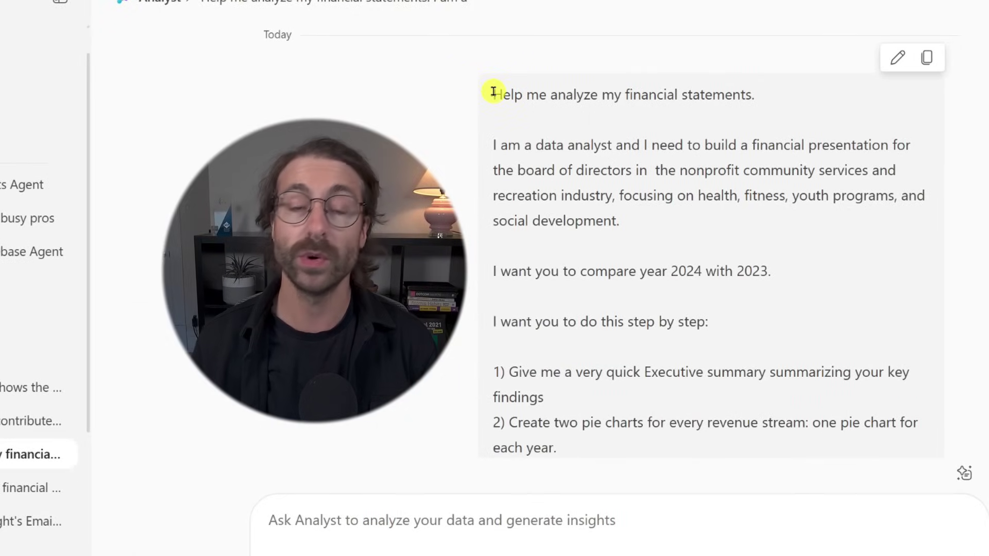
Step: Review the prompt's opening: the financial statement request, the analyst role and nonprofit context, and the 2024 versus 2023 comparison
left_click_drag(493, 96, 750, 110)
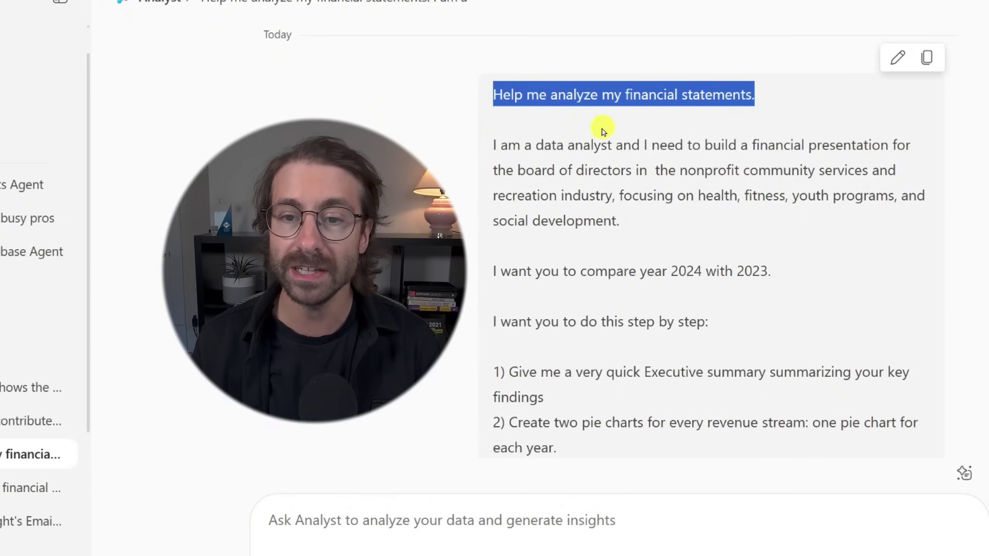
mouse_move(479, 139)
left_mouse_down()
mouse_move(817, 154)
mouse_move(567, 174)
mouse_move(869, 184)
mouse_move(598, 195)
mouse_move(648, 198)
mouse_move(902, 203)
mouse_move(609, 214)
left_mouse_up()
left_click(609, 192)
scroll(609, 192, "down", 1)
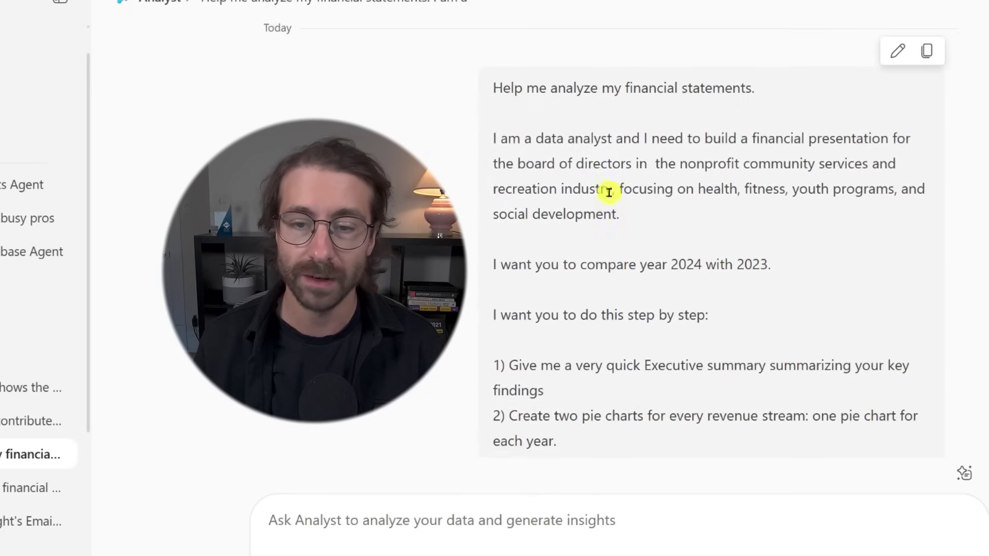
scroll(609, 192, "down", 3)
left_click_drag(475, 122, 784, 127)
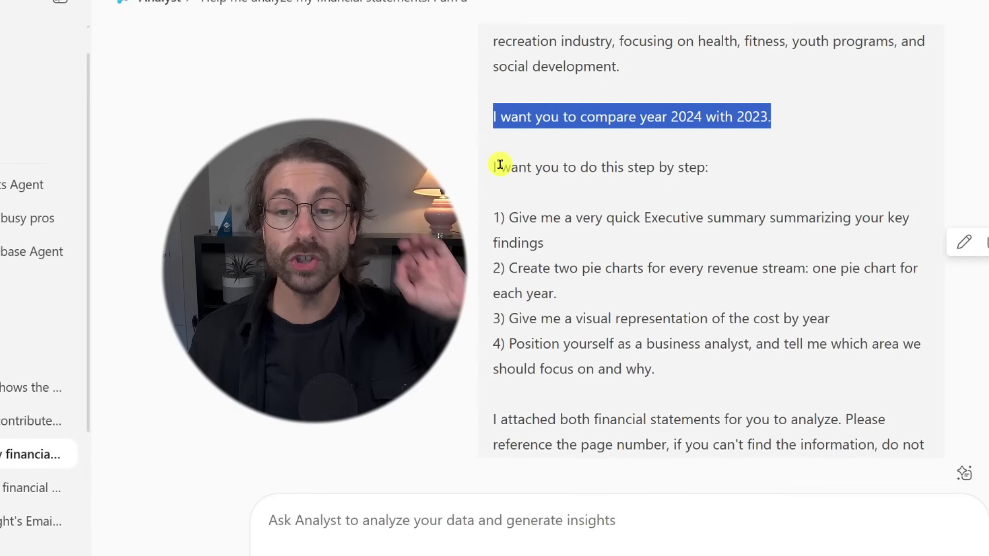
left_click_drag(501, 166, 713, 183)
left_click(714, 183)
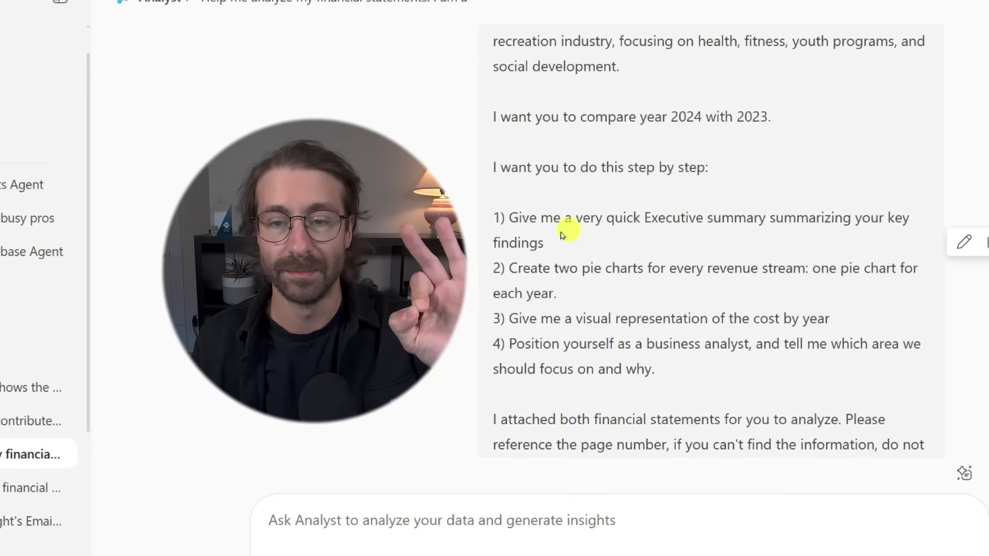
Step: Review the prompt's four numbered tasks, from the executive summary and charts to the business analyst's focus recommendation
left_click_drag(492, 218, 545, 247)
left_click_drag(494, 268, 557, 294)
scroll(550, 232, "down", 2)
left_click_drag(494, 215, 832, 216)
scroll(773, 216, "down", 2)
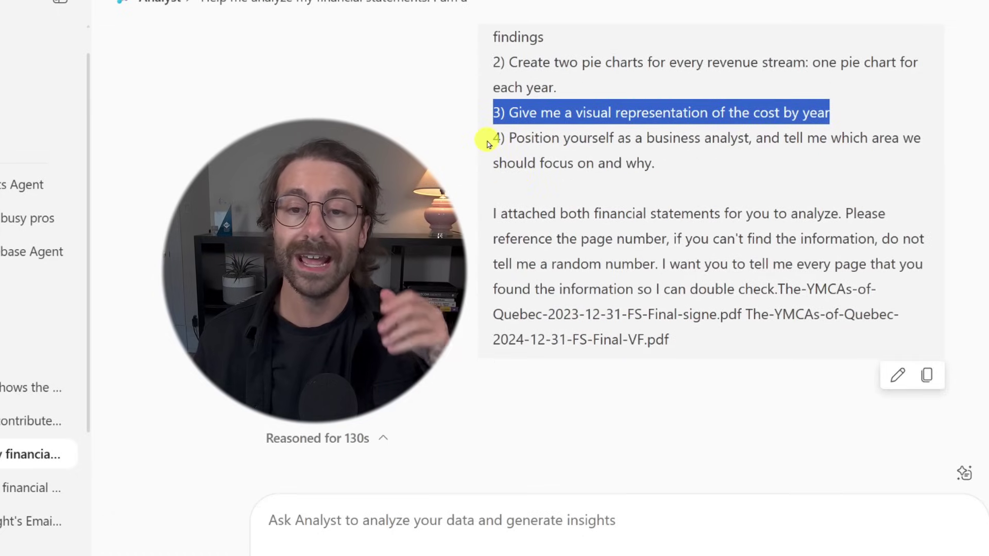
left_click_drag(489, 144, 645, 162)
left_click(645, 161)
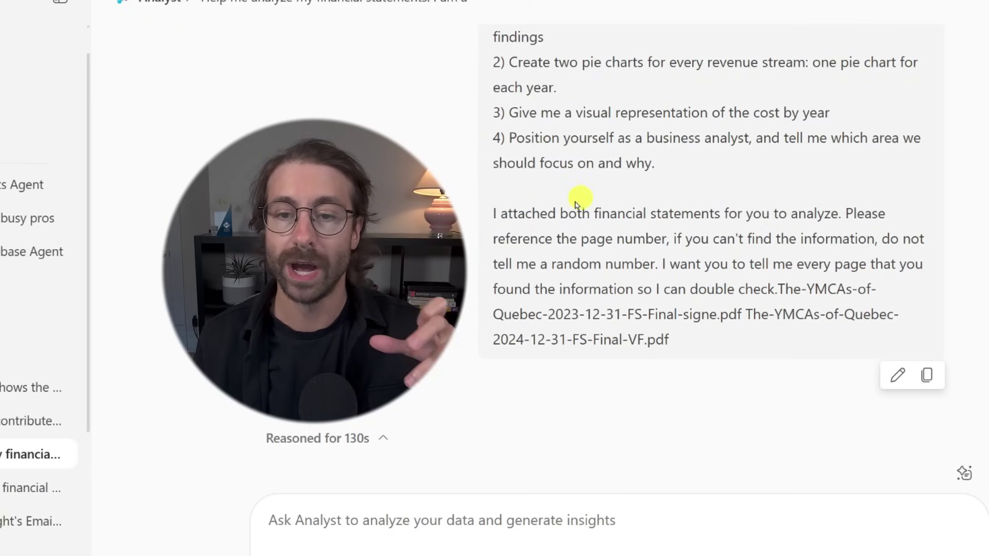
Step: Review the prompt's closing instructions on citing page numbers and the two attached financial statement PDFs
left_click_drag(485, 215, 769, 291)
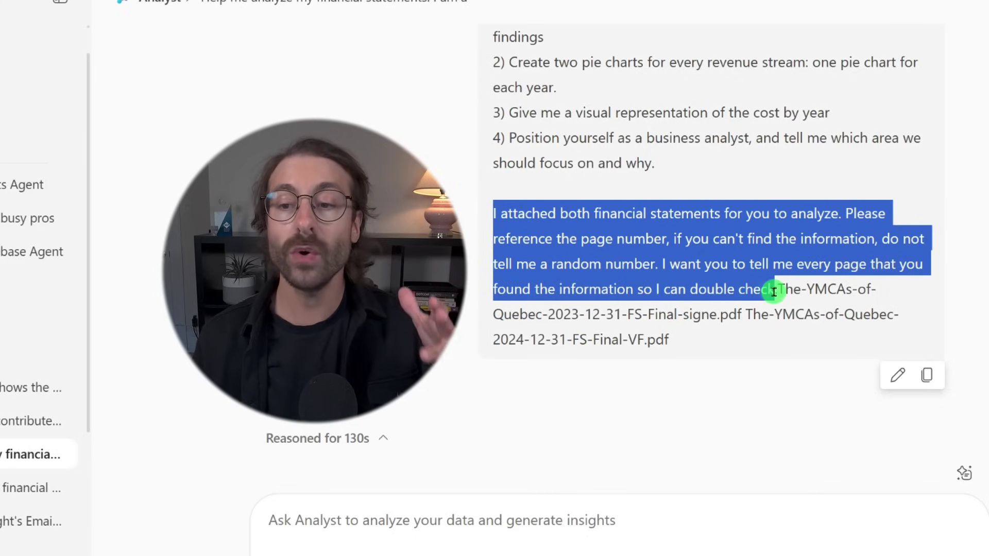
left_click(778, 292)
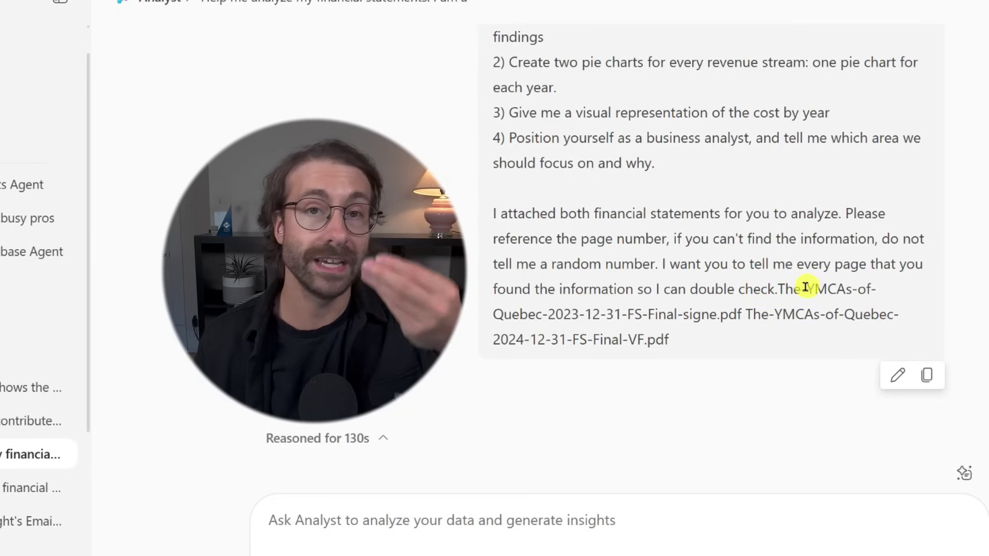
left_click_drag(781, 294, 691, 325)
left_click_drag(548, 156, 588, 180)
left_click(588, 181)
Step: Expand the key term search, its code execution and the specific page extraction in Analyst's reasoning, and examine the process
scroll(592, 185, "down", 3)
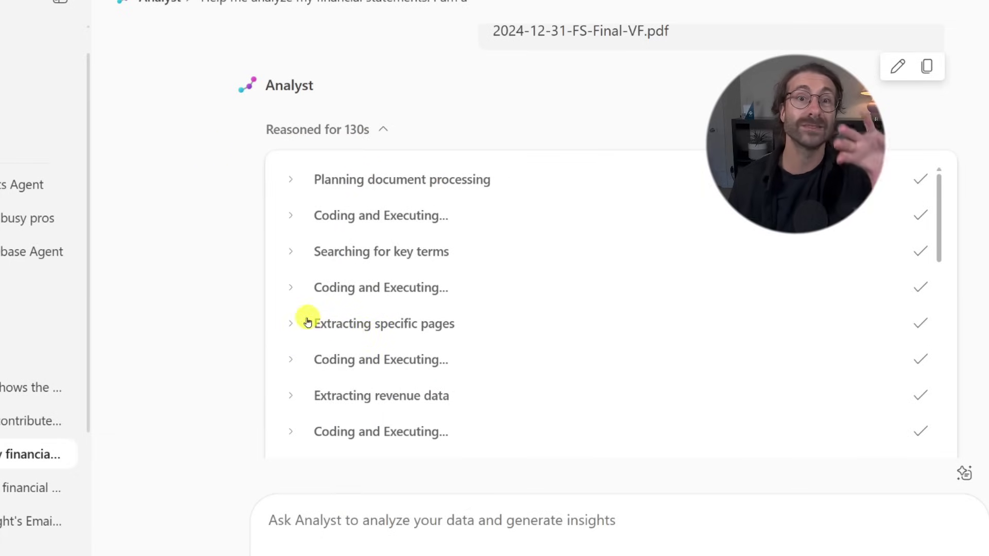
left_click(291, 253)
scroll(336, 290, "down", 2)
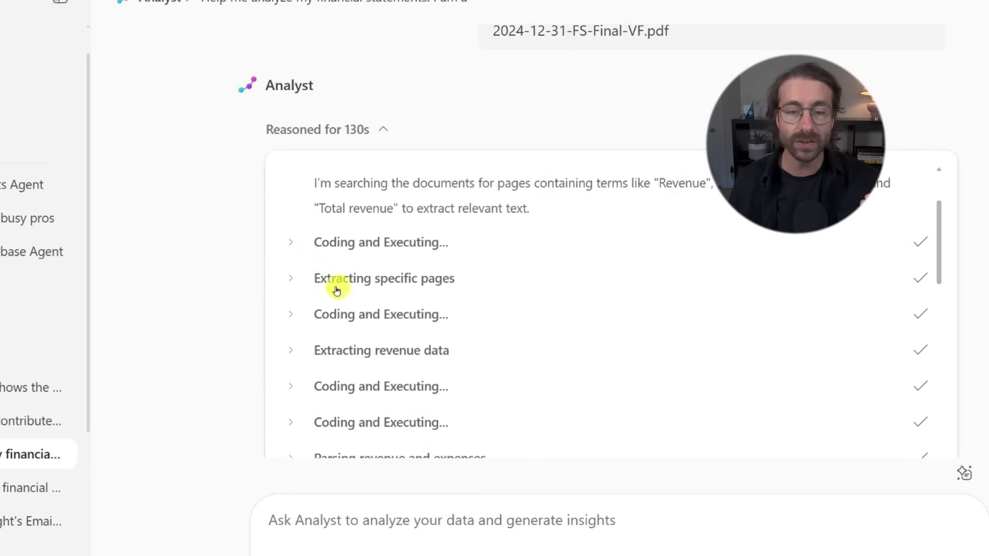
left_click(294, 243)
scroll(379, 267, "down", 6)
scroll(313, 227, "up", 4)
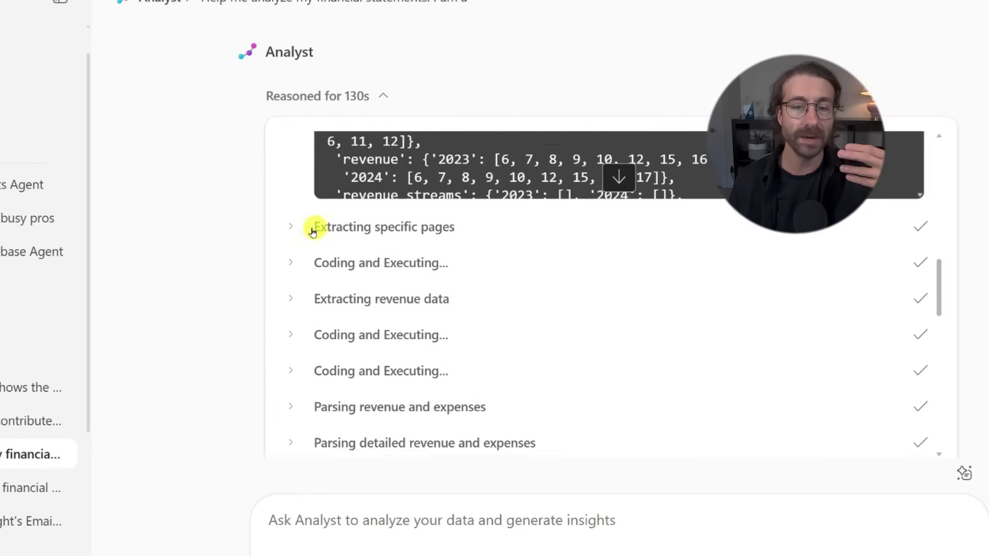
left_click(288, 225)
scroll(696, 277, "down", 5)
scroll(696, 277, "down", 3)
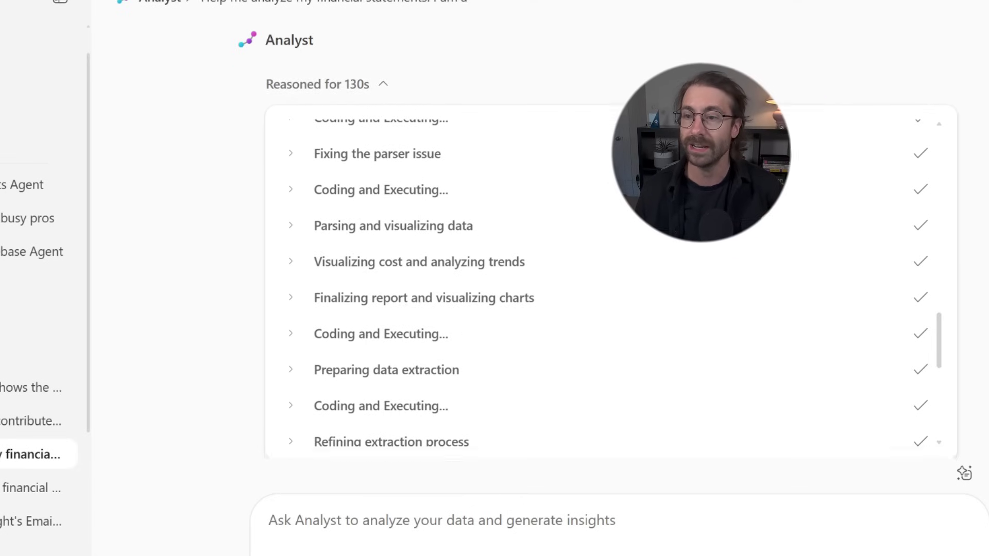
Step: Examine the Executive Summary section, focusing on total revenue growth and the items that drove it
scroll(612, 289, "down", 10)
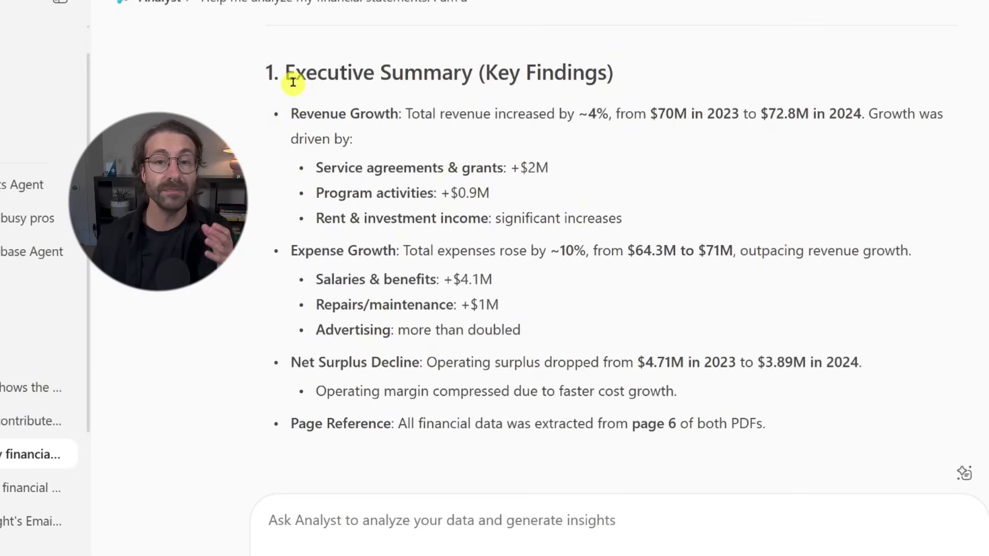
left_click_drag(287, 75, 636, 74)
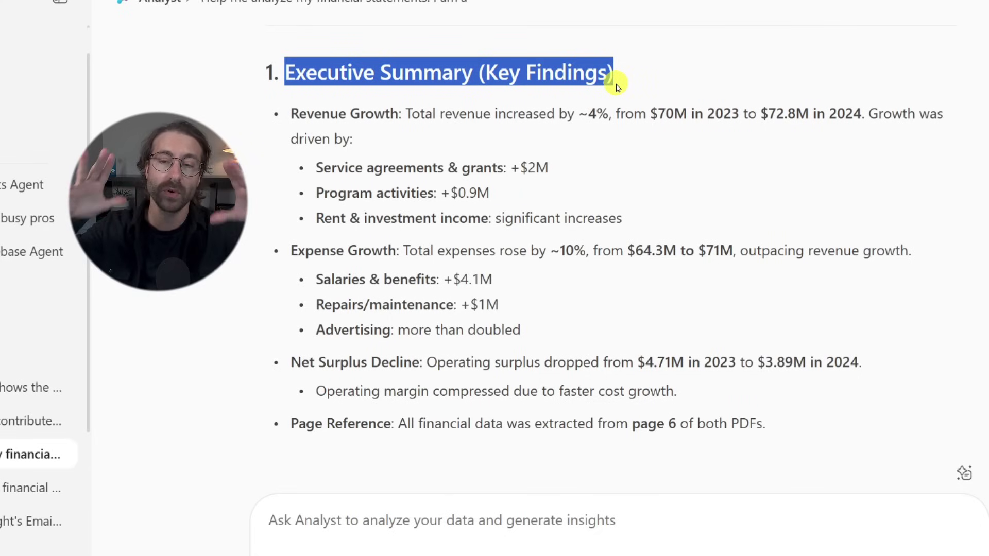
left_click(532, 113)
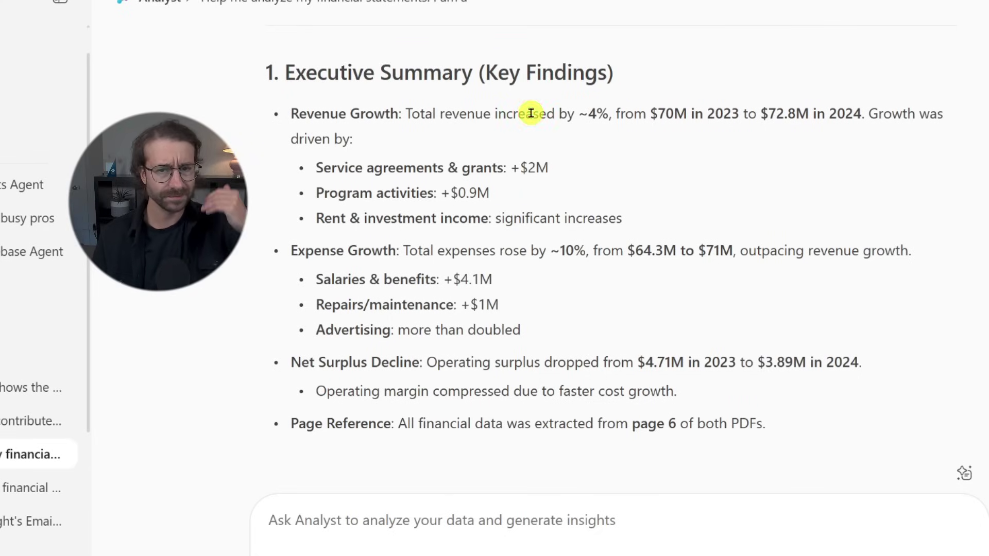
left_click_drag(407, 111, 618, 117)
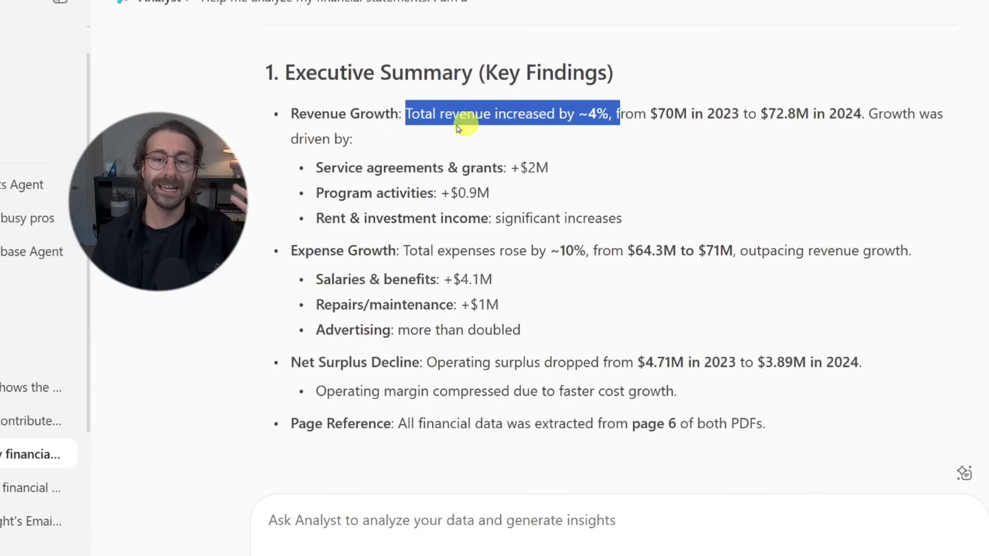
left_click_drag(318, 164, 655, 224)
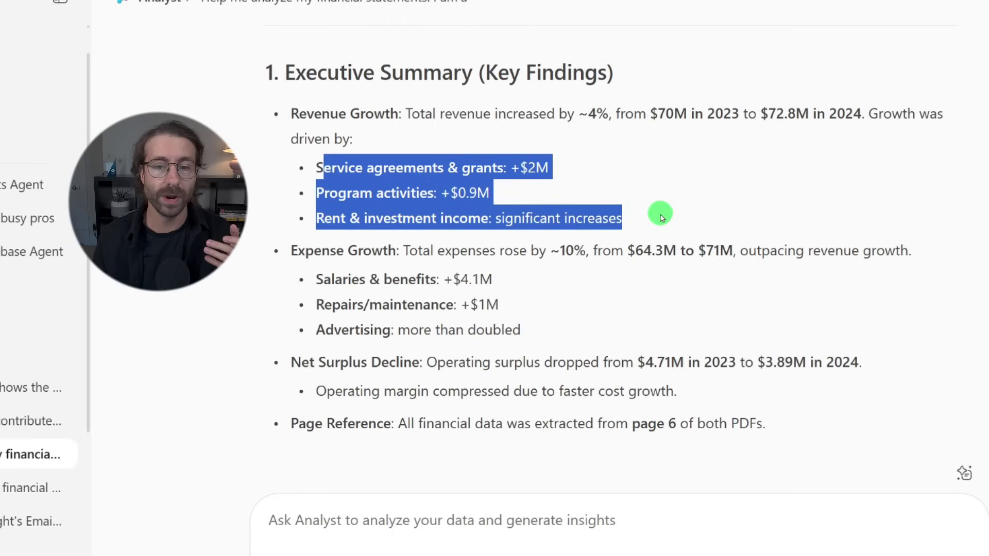
left_click(662, 216)
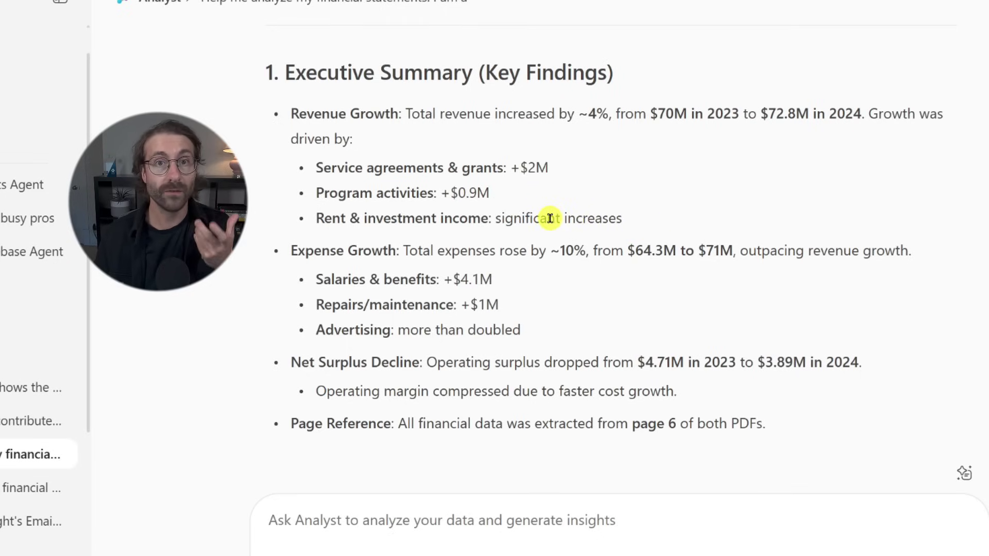
Step: Examine the 2023 revenue mix pie chart and check the summary's page reference for the source data
scroll(551, 218, "down", 5)
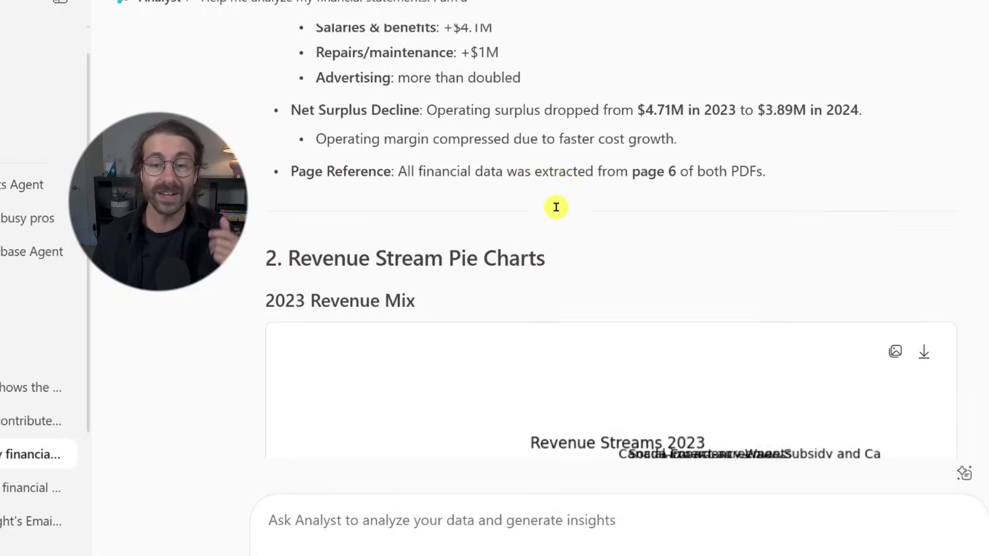
scroll(557, 208, "down", 1)
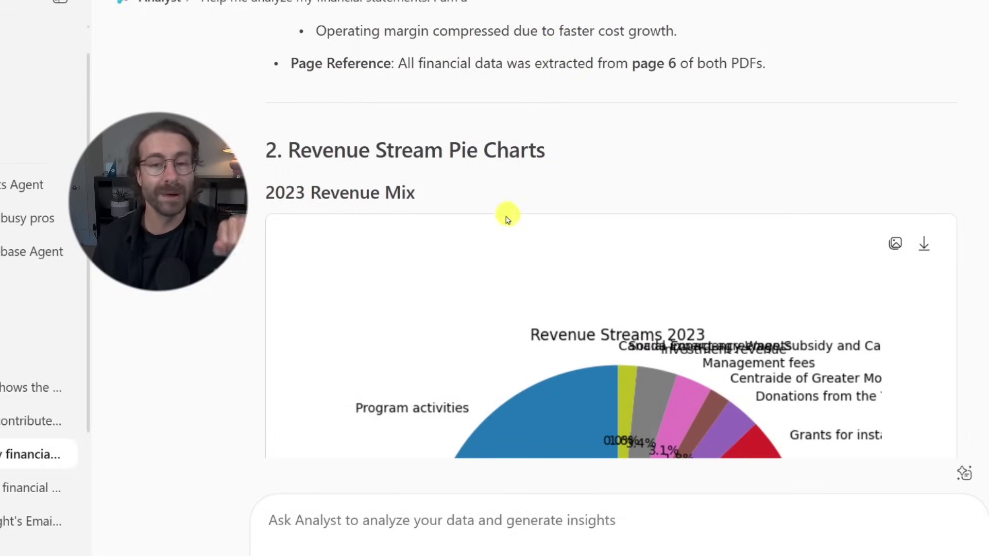
scroll(478, 211, "down", 3)
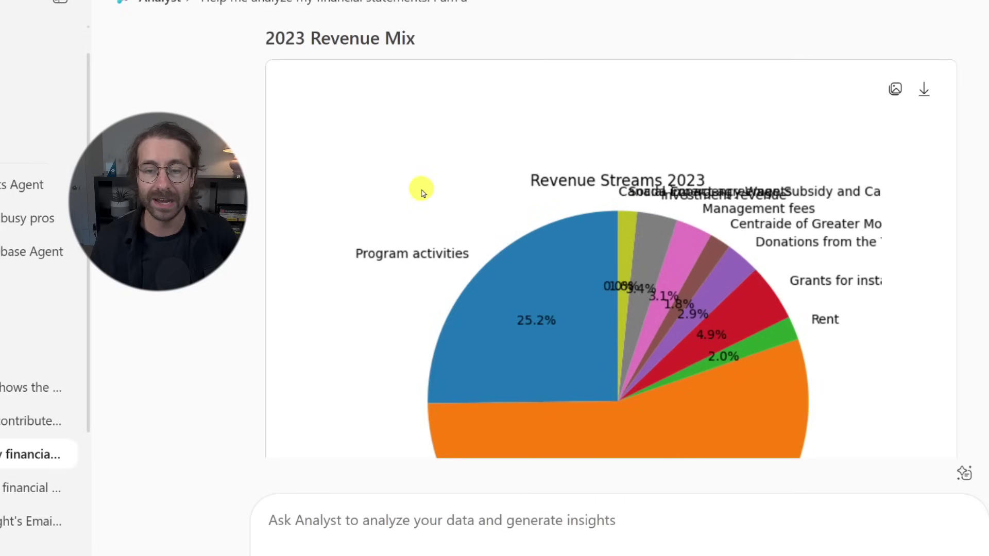
scroll(420, 192, "down", 1)
scroll(420, 193, "down", 2)
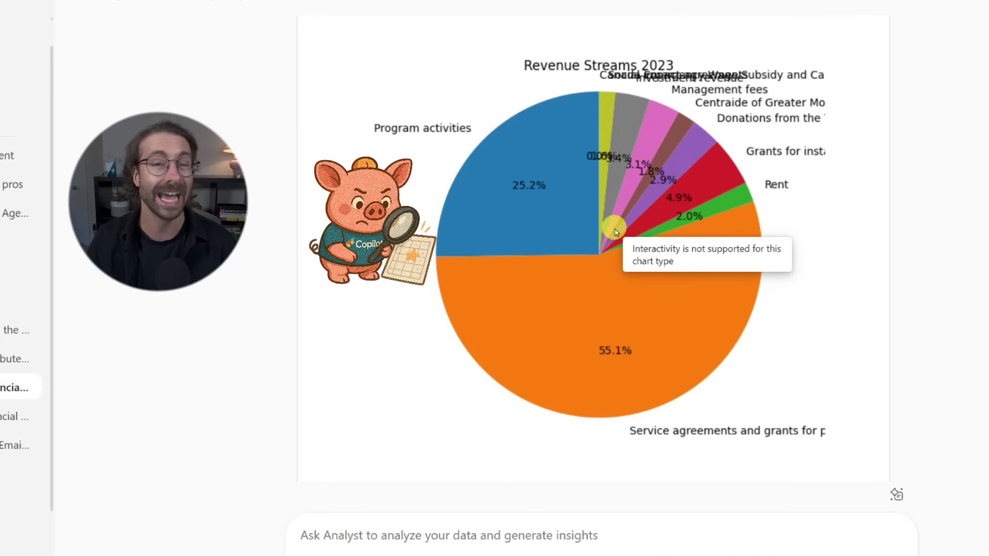
scroll(615, 232, "up", 6)
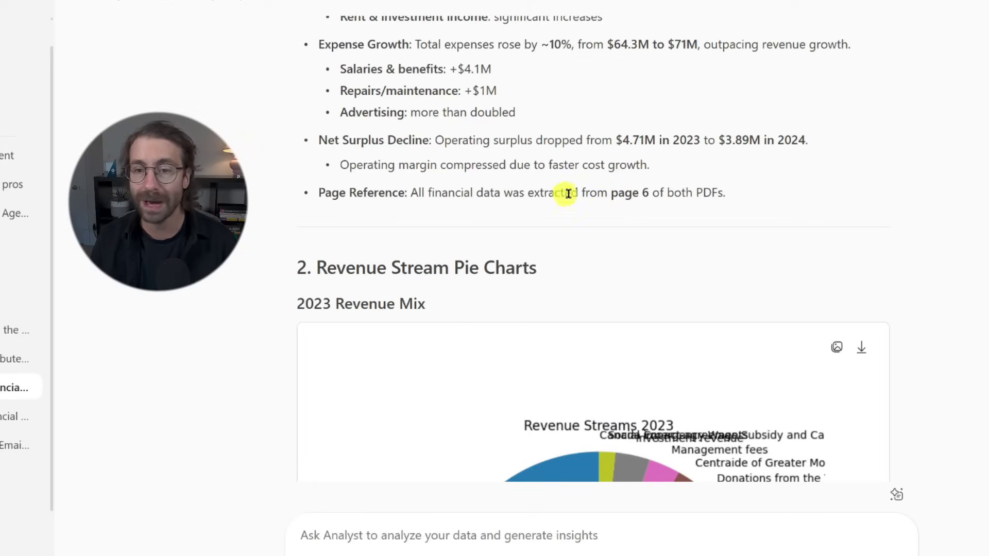
left_click_drag(606, 192, 685, 195)
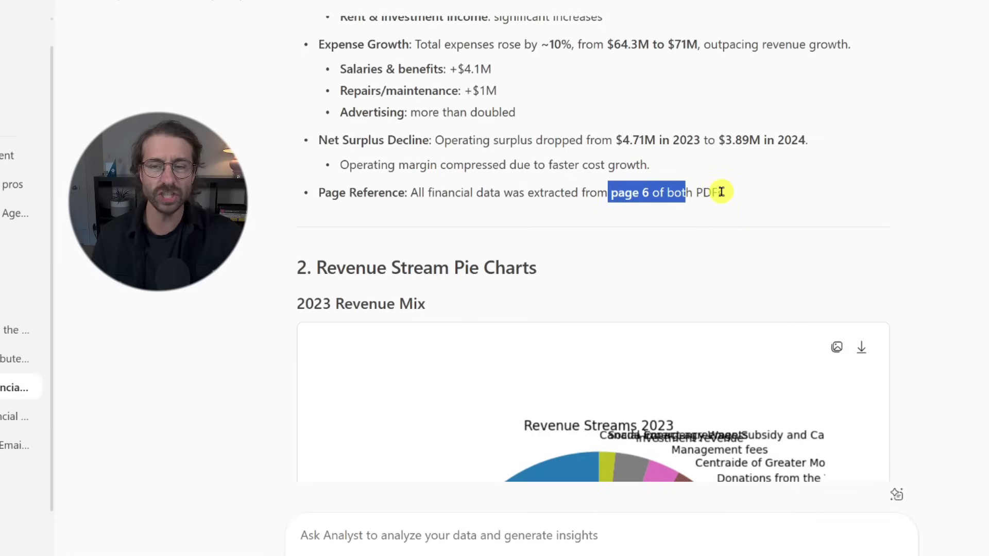
Step: Examine the 2024 revenue mix pie chart and the written observations beneath it
scroll(786, 202, "down", 10)
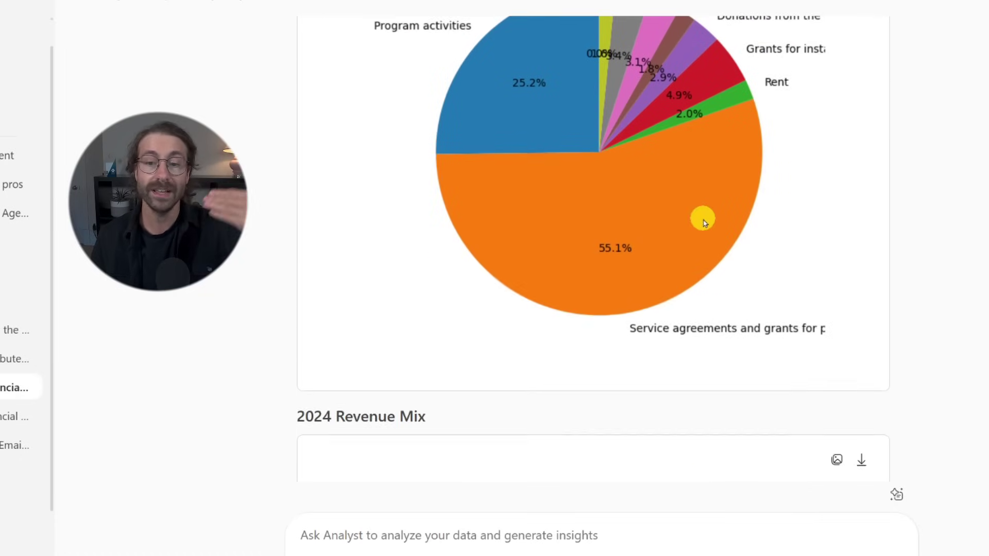
scroll(741, 229, "down", 5)
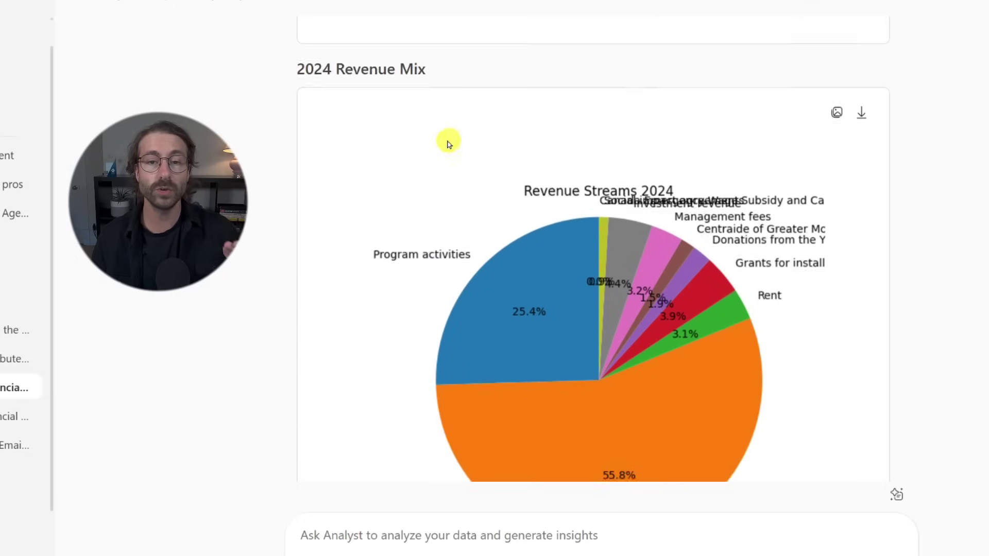
scroll(544, 110, "down", 2)
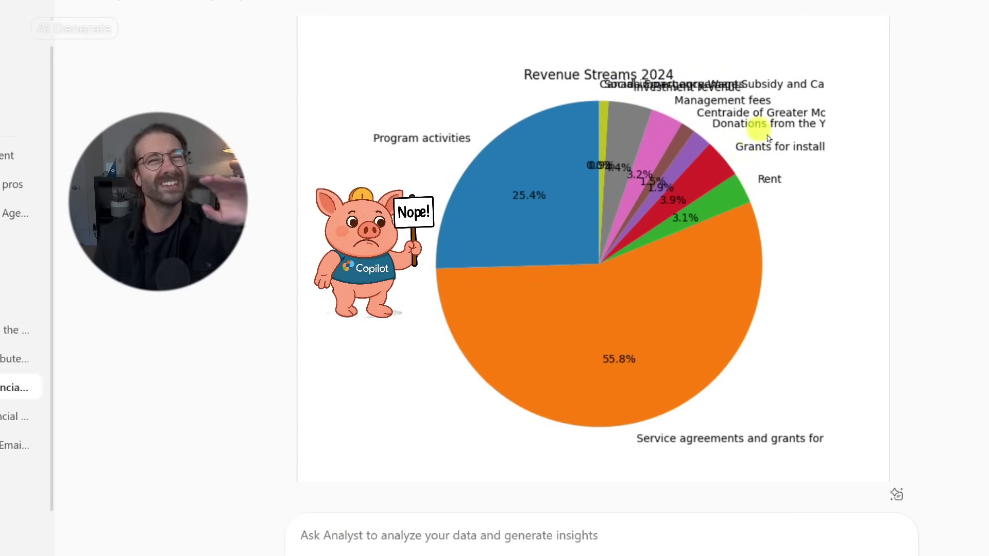
scroll(773, 178, "down", 7)
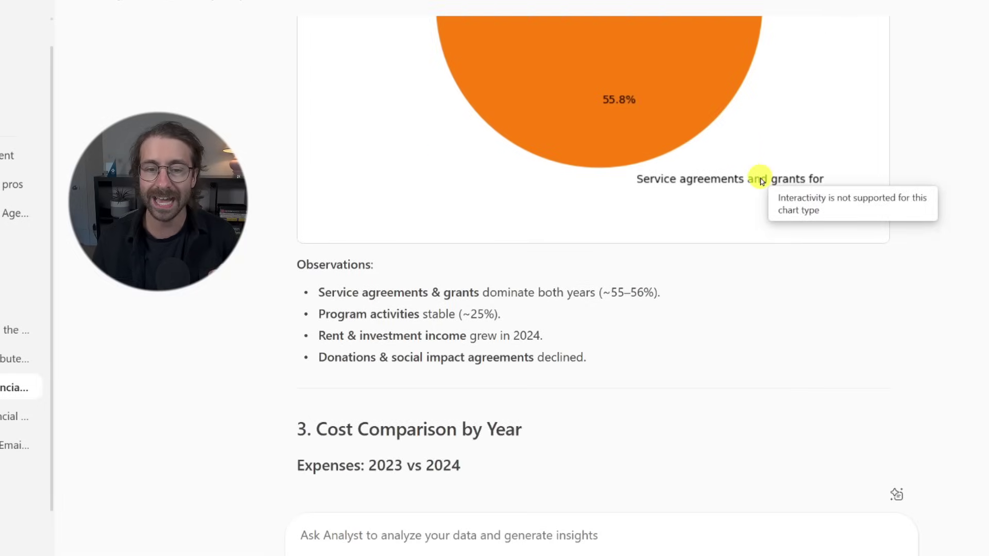
left_click_drag(299, 163, 592, 261)
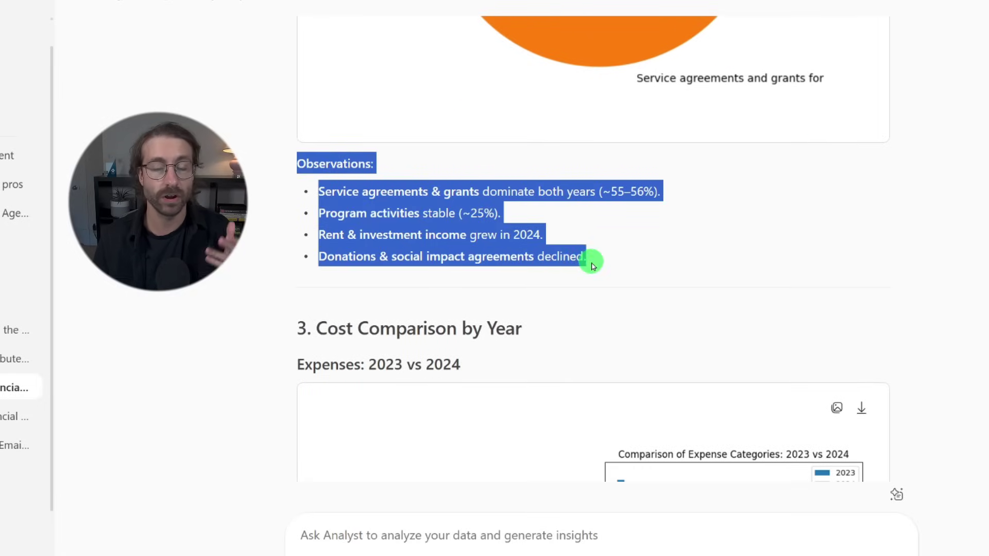
left_click(596, 233)
Step: Examine the 2023 vs 2024 expense category chart in the Cost Comparison by Year section and its highlights
scroll(598, 234, "down", 3)
scroll(597, 235, "down", 2)
left_click_drag(336, 71, 532, 82)
left_click(577, 111)
scroll(606, 119, "down", 1)
scroll(605, 119, "down", 2)
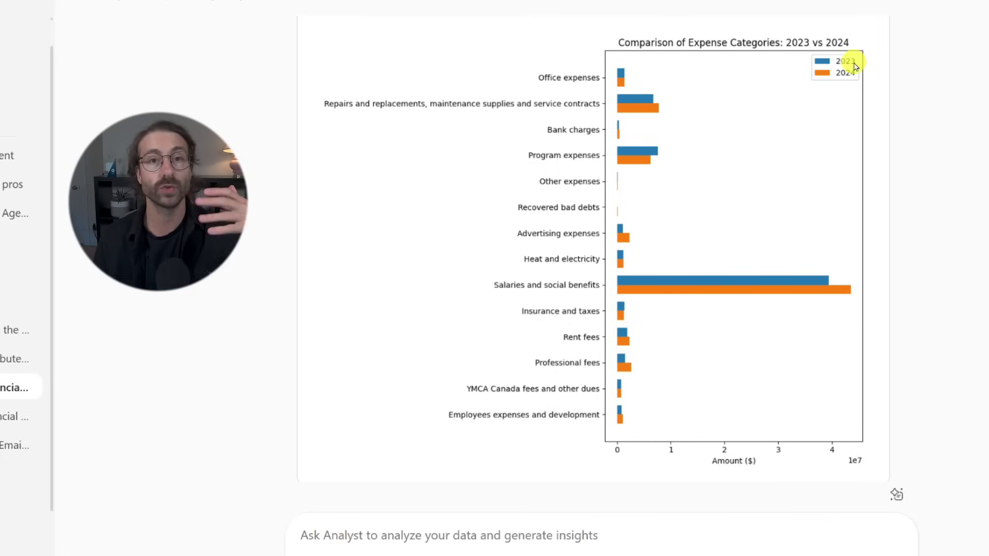
scroll(719, 215, "down", 7)
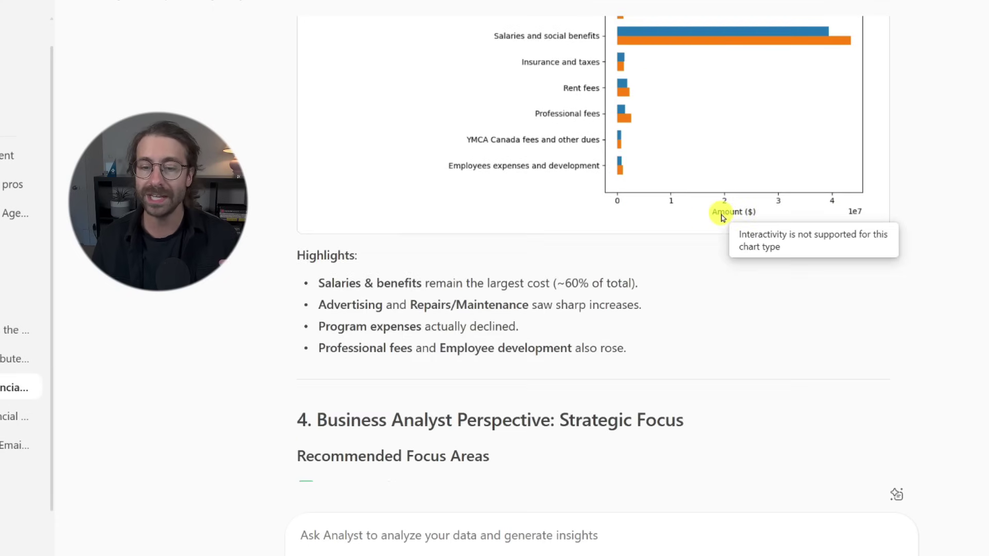
Step: Review the Business Analyst Perspective section with its recommended focus areas
scroll(718, 214, "down", 5)
triple_click(343, 59)
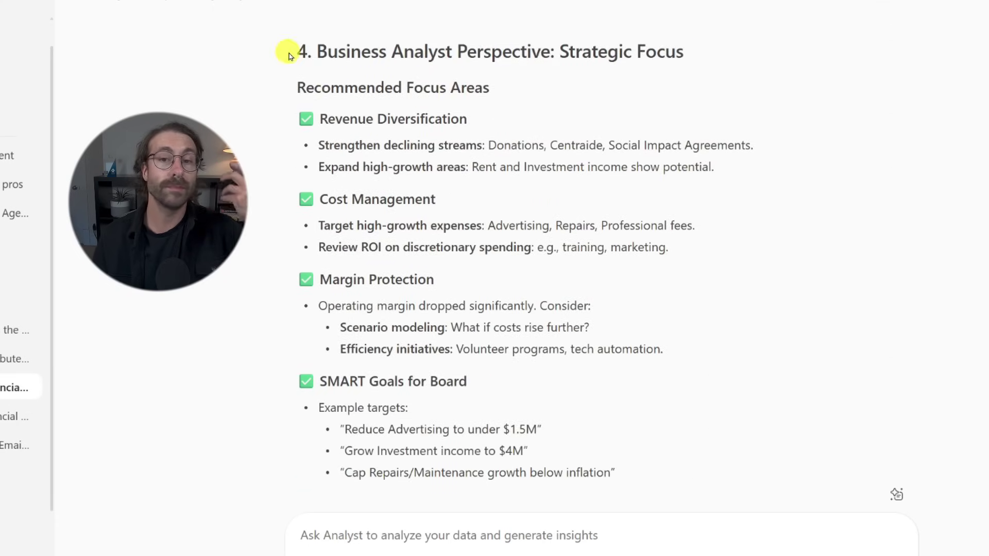
left_click_drag(282, 50, 664, 52)
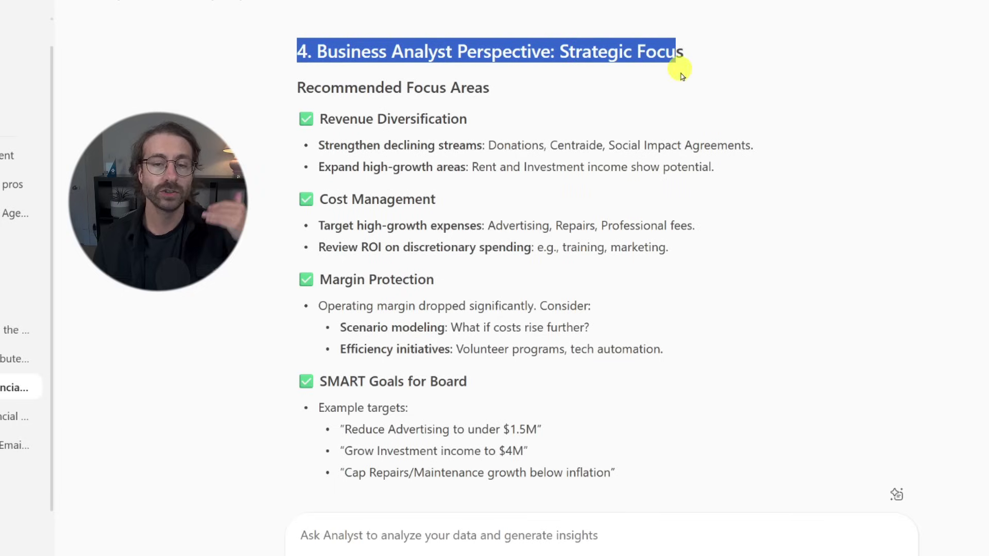
Step: Review the follow-up prompt about grouping small revenue categories for a board deck, and Analyst's reasoning steps for it
scroll(665, 116, "down", 6)
scroll(662, 137, "down", 5)
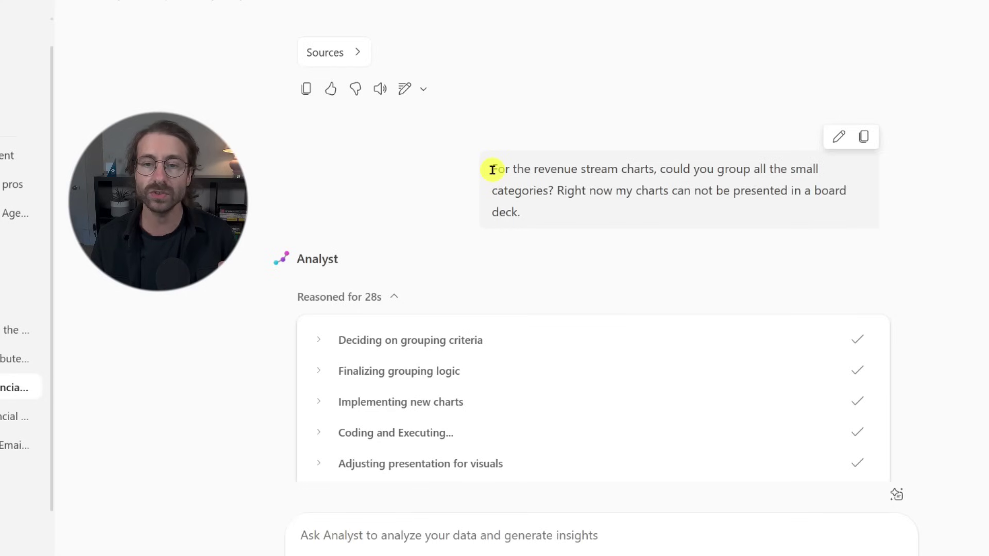
left_click_drag(493, 170, 524, 217)
scroll(524, 214, "down", 3)
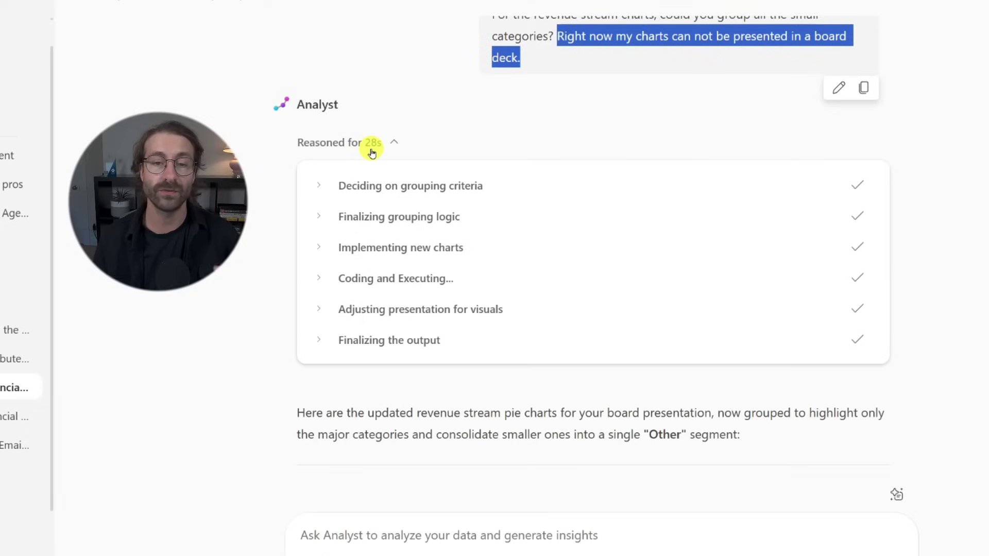
Step: Examine the grouped 2023 and 2024 revenue mix charts that consolidate the small categories into Other
scroll(300, 171, "down", 10)
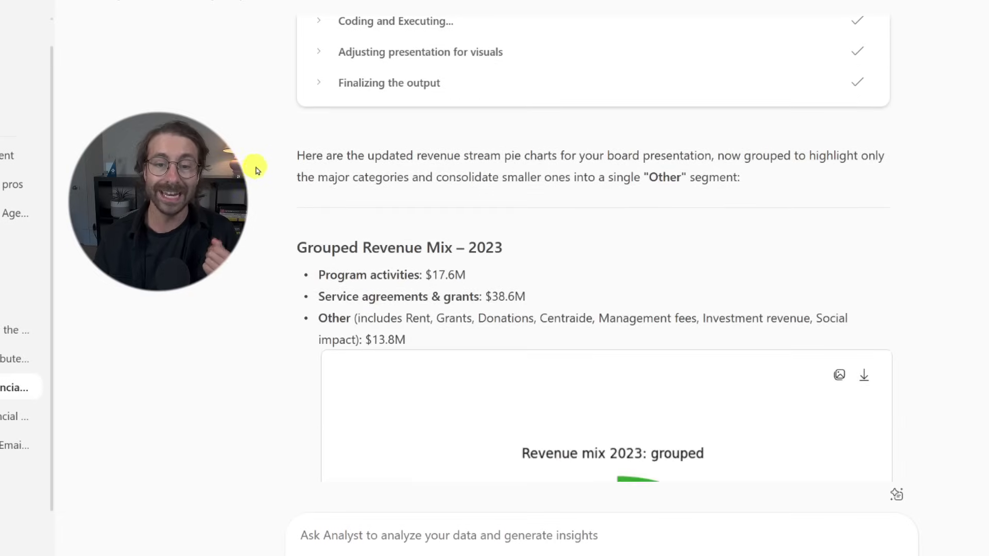
scroll(276, 170, "down", 3)
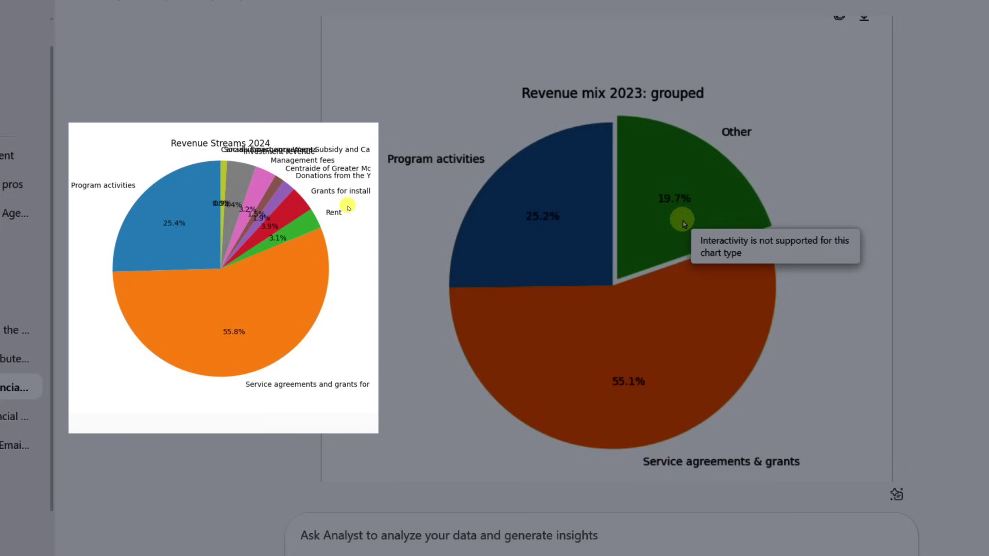
scroll(684, 184, "down", 12)
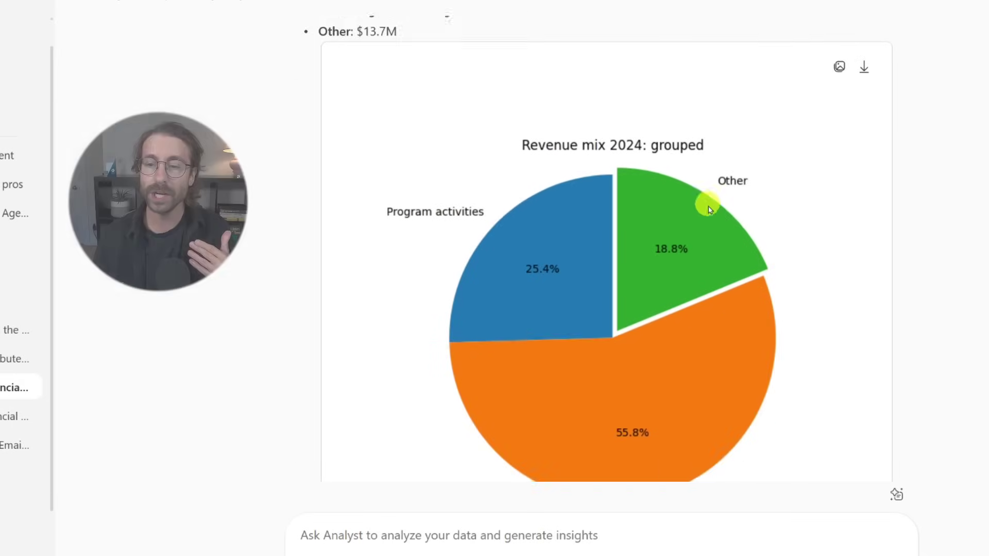
Step: Review the follow-up prompt about splitting "Other" into a pie of pie chart, and download the 2023 chart from Analyst's answer
scroll(702, 212, "down", 10)
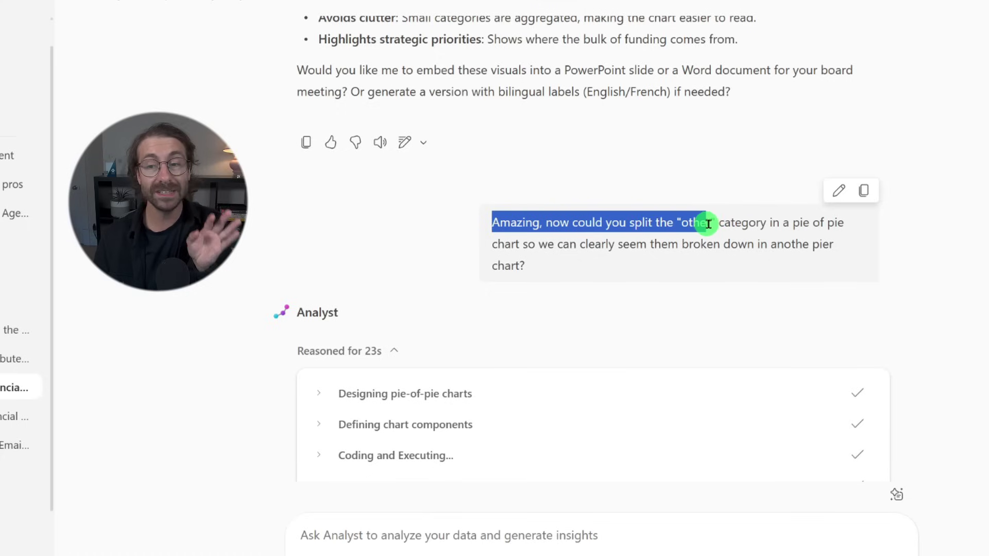
left_click_drag(829, 236, 779, 264)
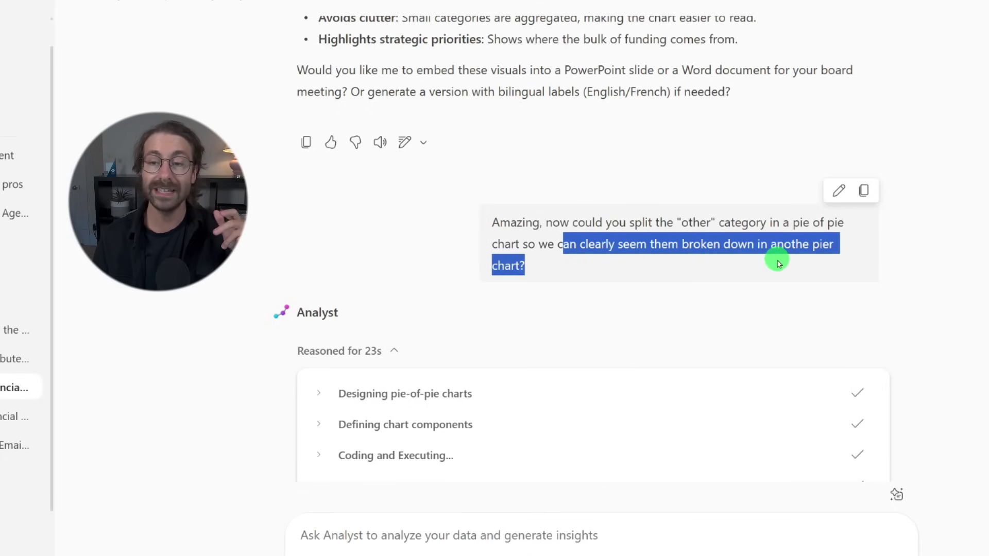
scroll(720, 272, "down", 20)
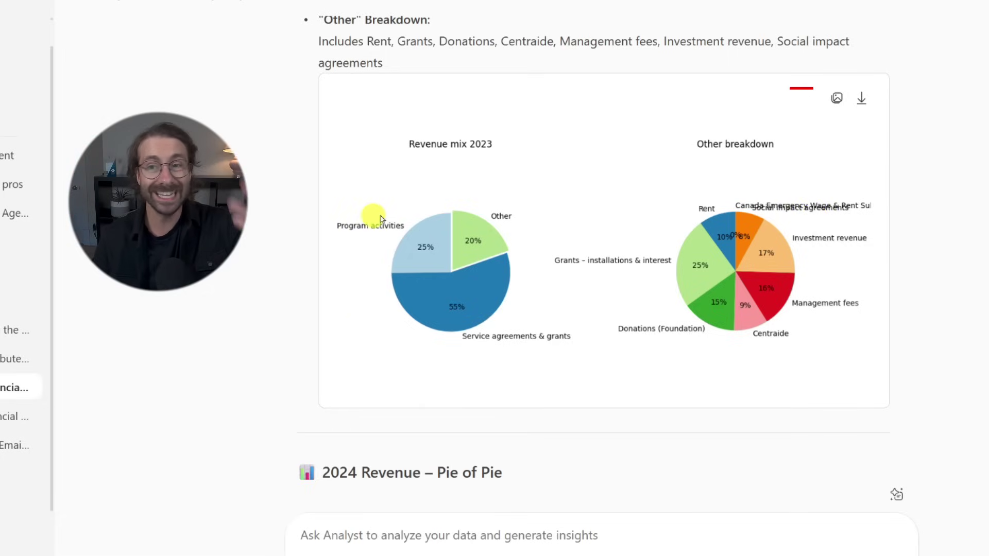
left_click(863, 101)
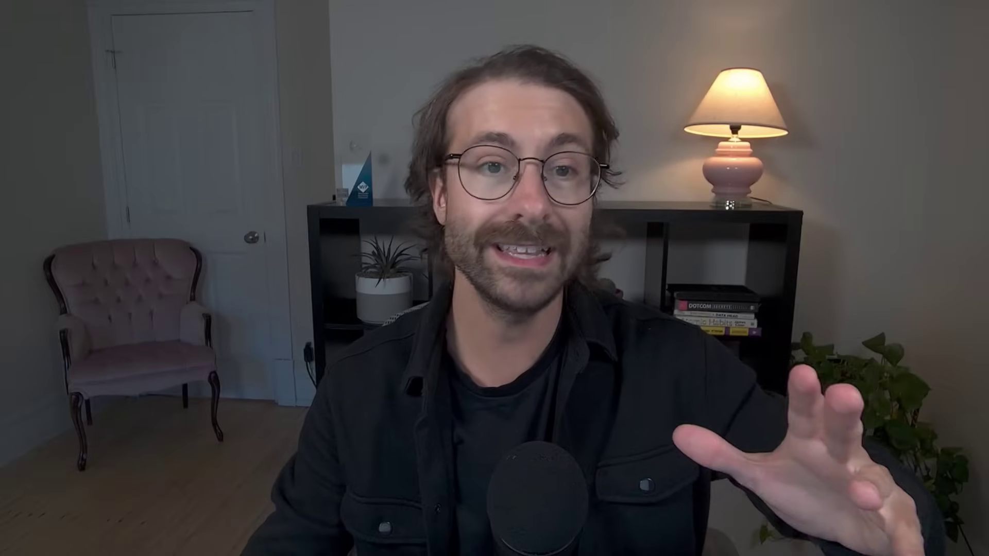
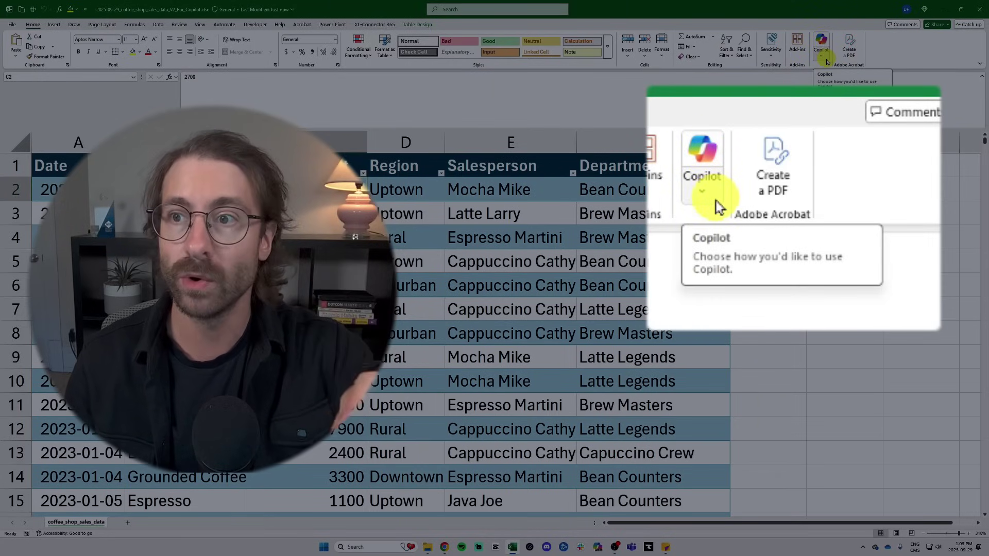
Step: In Excel, open Copilot Chat for the coffee shop sales workbook and widen the chat pane
left_click(826, 60)
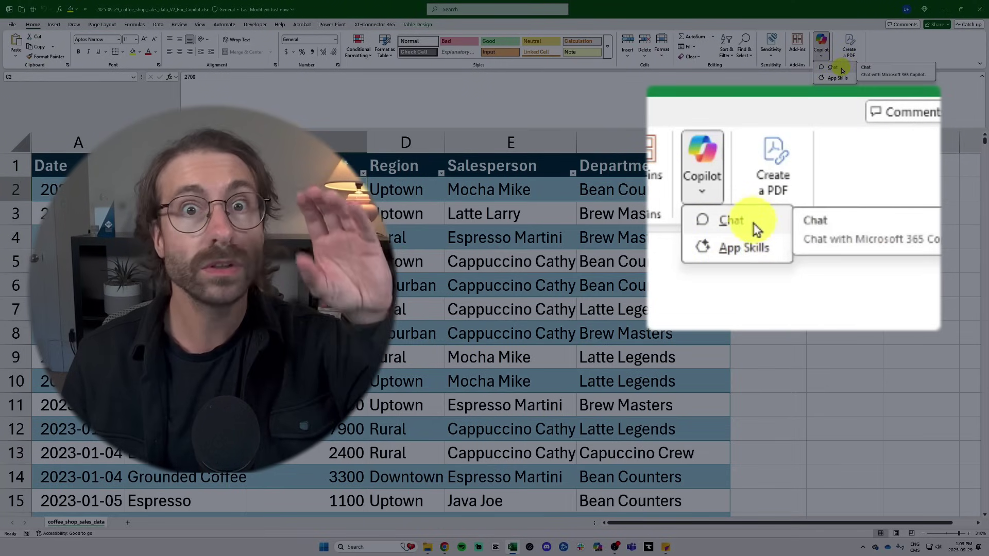
left_click(842, 68)
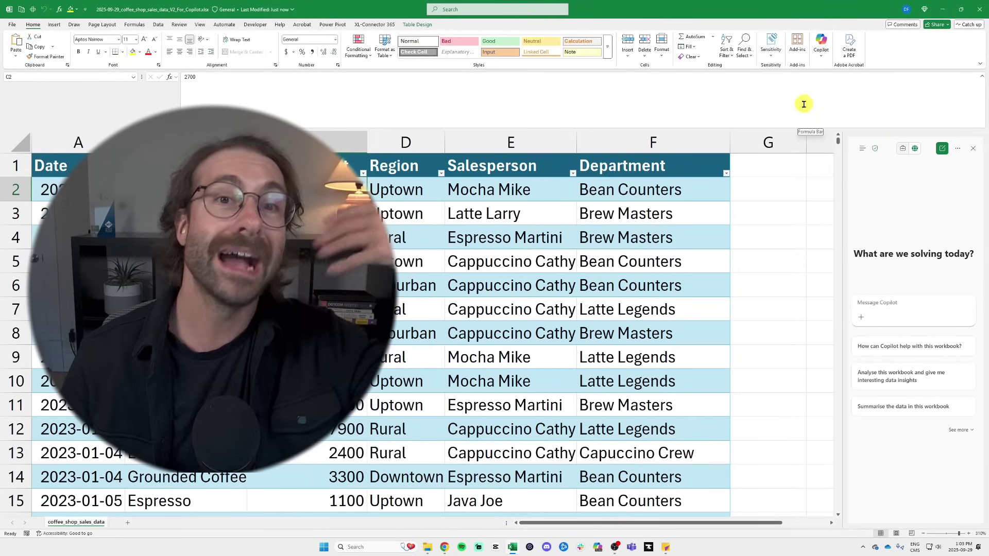
left_click_drag(843, 178, 713, 191)
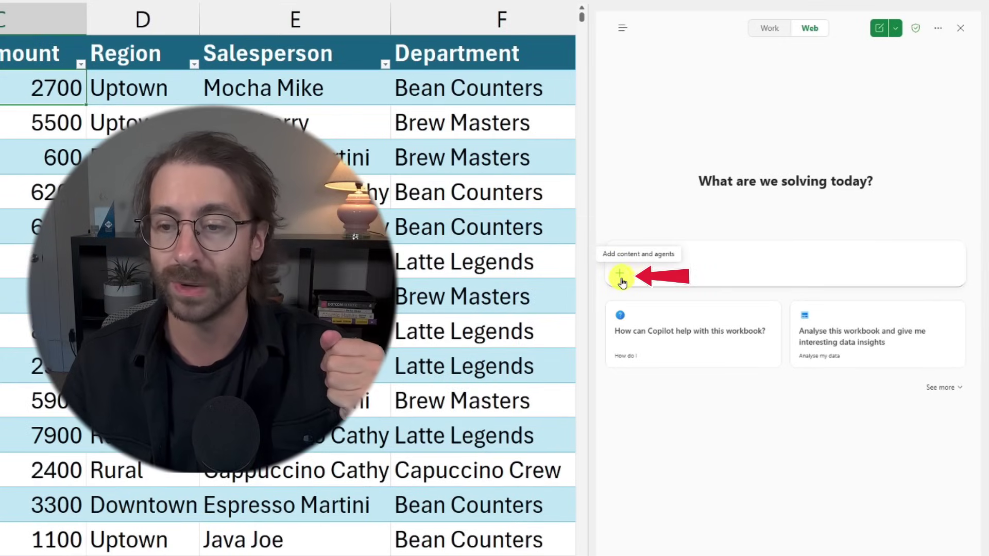
Step: Ask the Analyst agent "Which Salesperson contributed most to revenue growth in the fourth quarter of 2024? (Compared to previous quarter)"
left_click(621, 275)
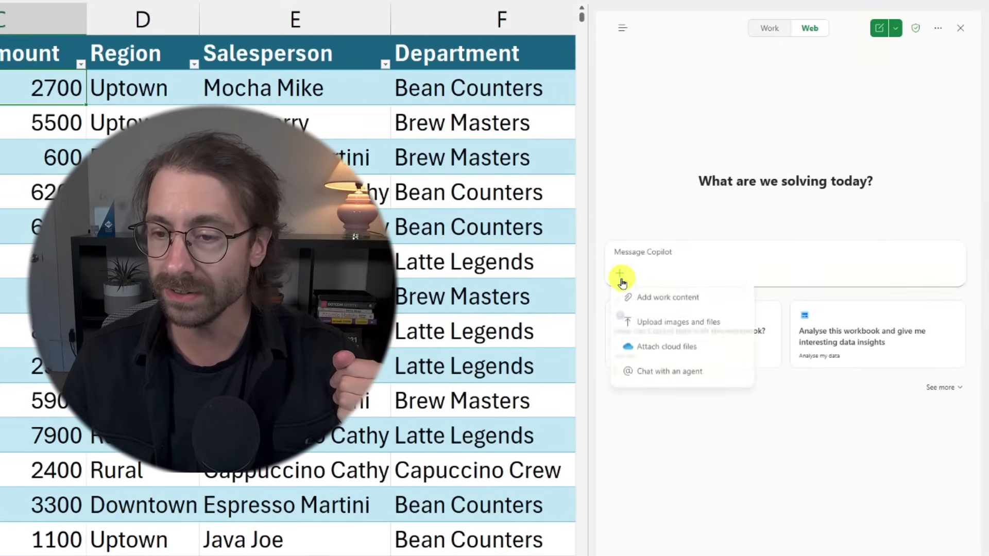
left_click(714, 384)
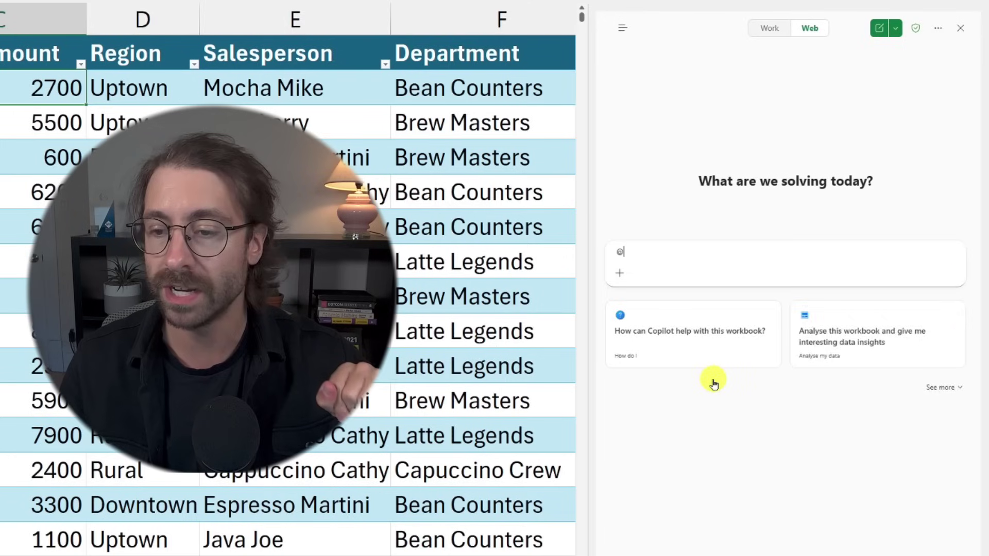
left_click(696, 350)
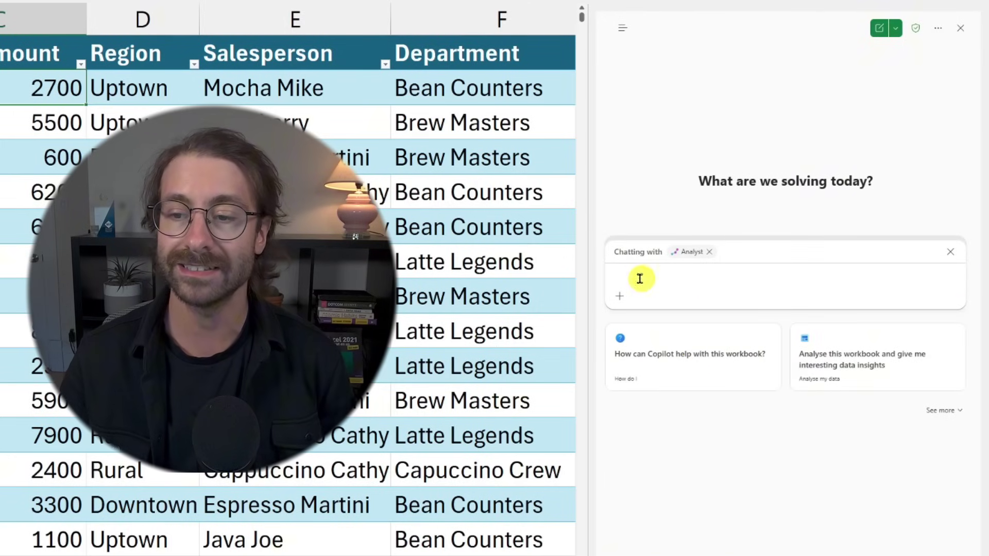
type("Which Salesperson contributed most to revenue growth in the fourth quarter of 2024? (Compared to previous quarter)")
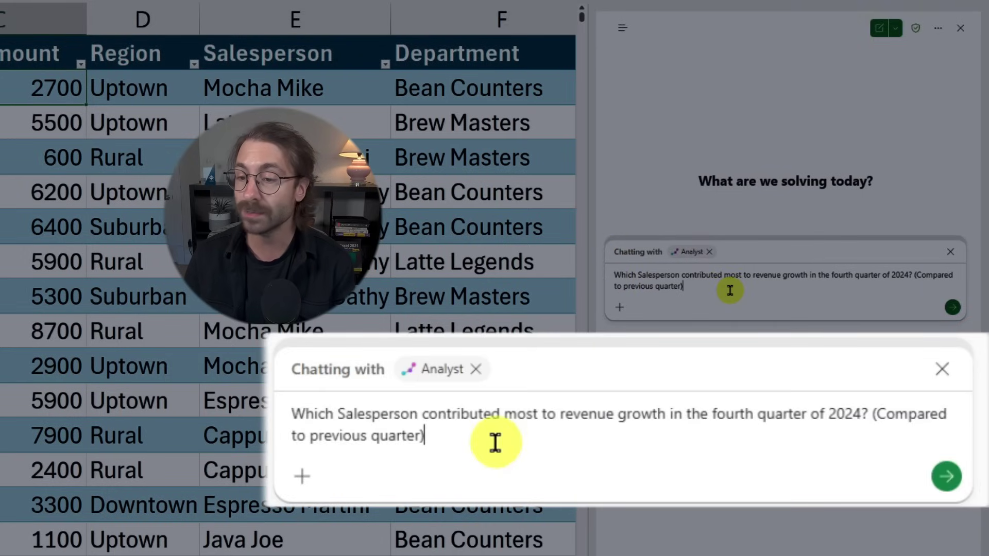
left_click(953, 309)
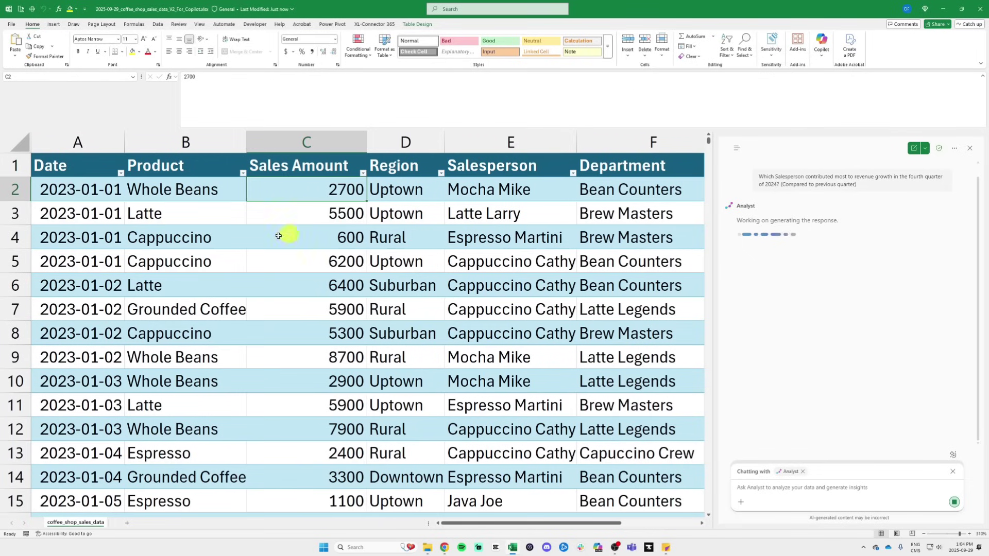
Step: Inspect the Date, Sales Amount and Salesperson columns and look over the sales data down to its last row
left_click(84, 149)
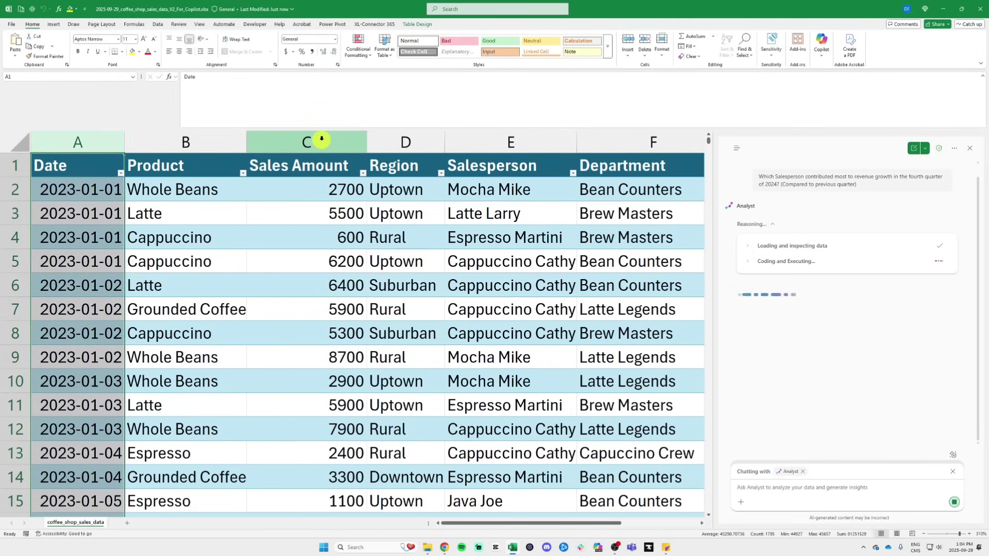
left_click(322, 141)
left_click(503, 140)
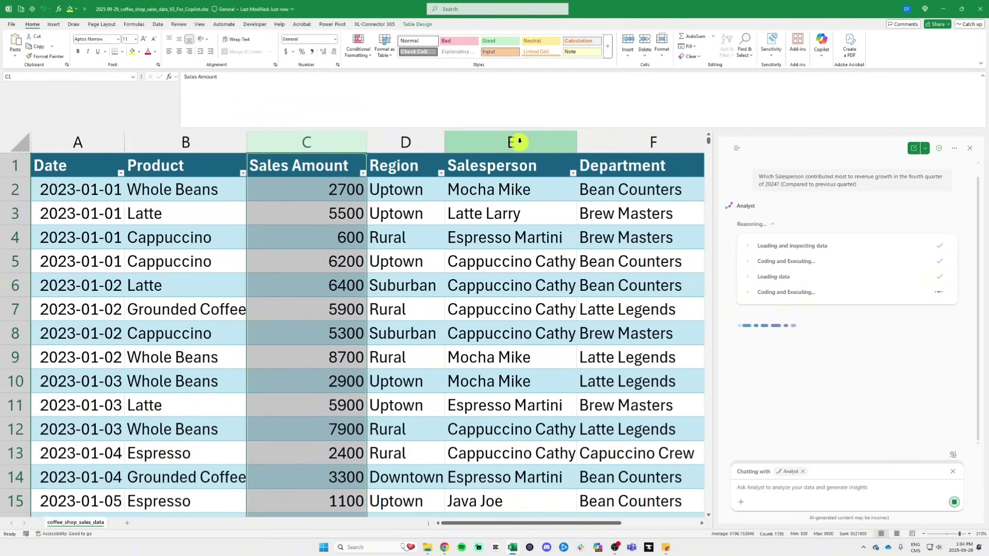
left_click(204, 206)
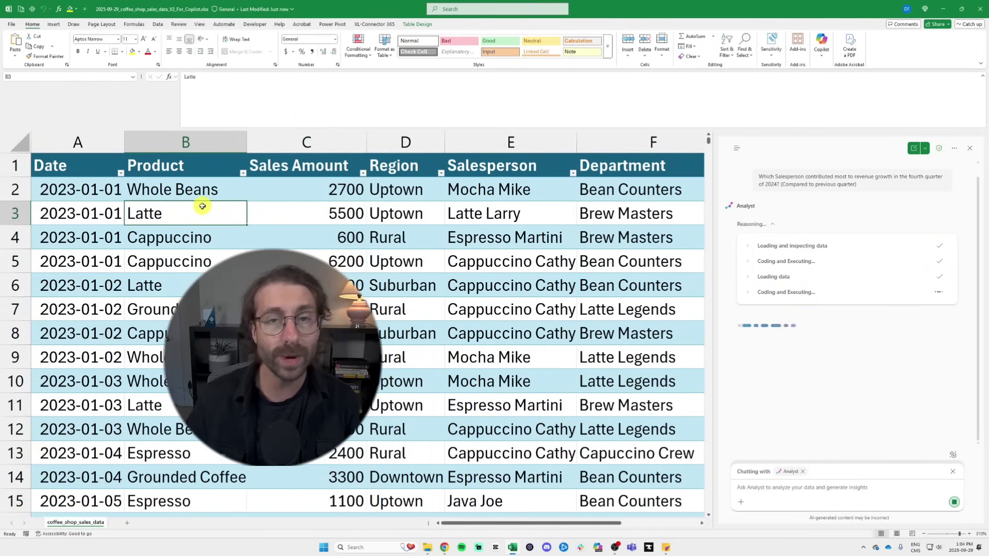
key("ctrl+Down")
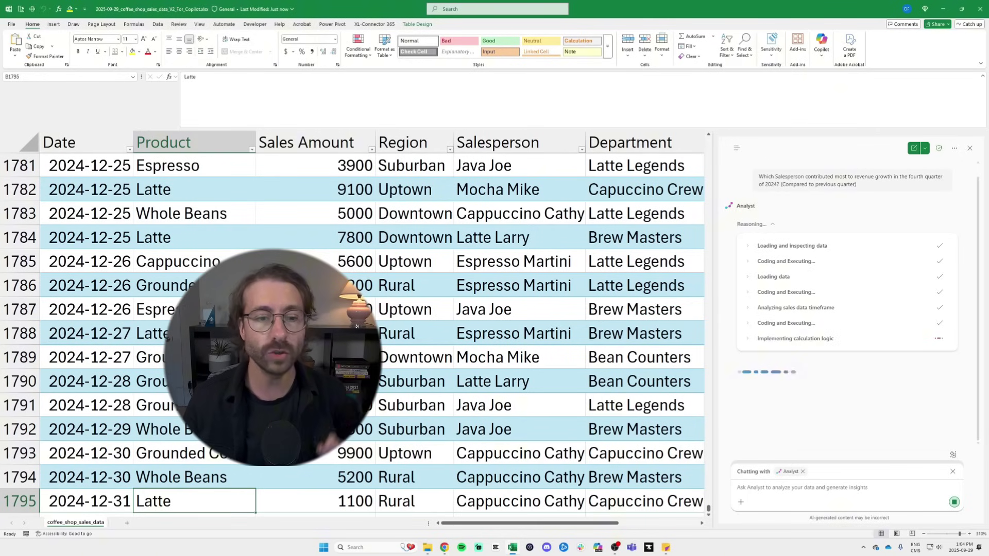
left_click(149, 334)
key("ctrl+Up")
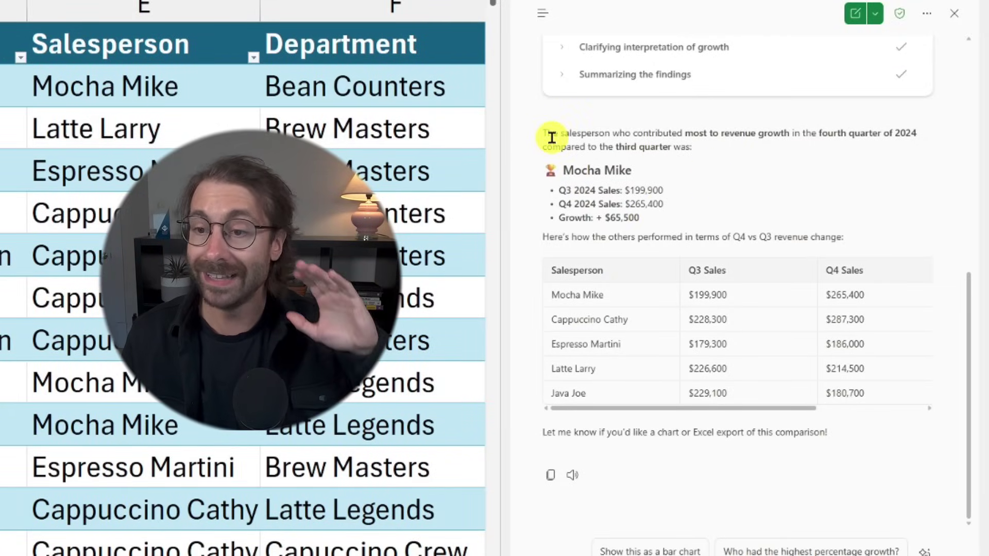
Step: Review Analyst's answer naming the top salesperson, including the Q3 2024 sales, Q4 2024 sales and growth figures
left_click_drag(552, 170, 620, 169)
left_click(658, 172)
left_click_drag(665, 205, 625, 205)
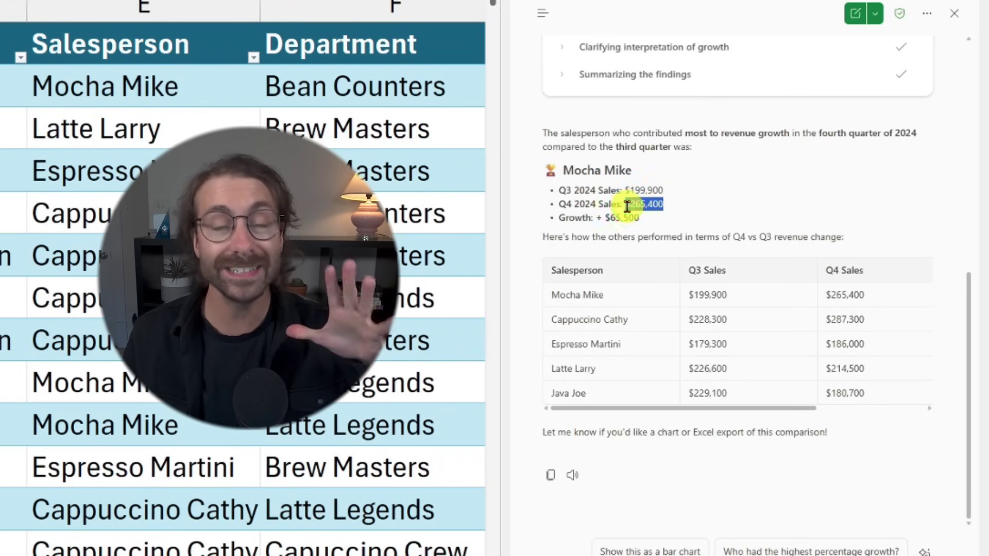
left_click_drag(554, 205, 610, 214)
left_click(609, 215)
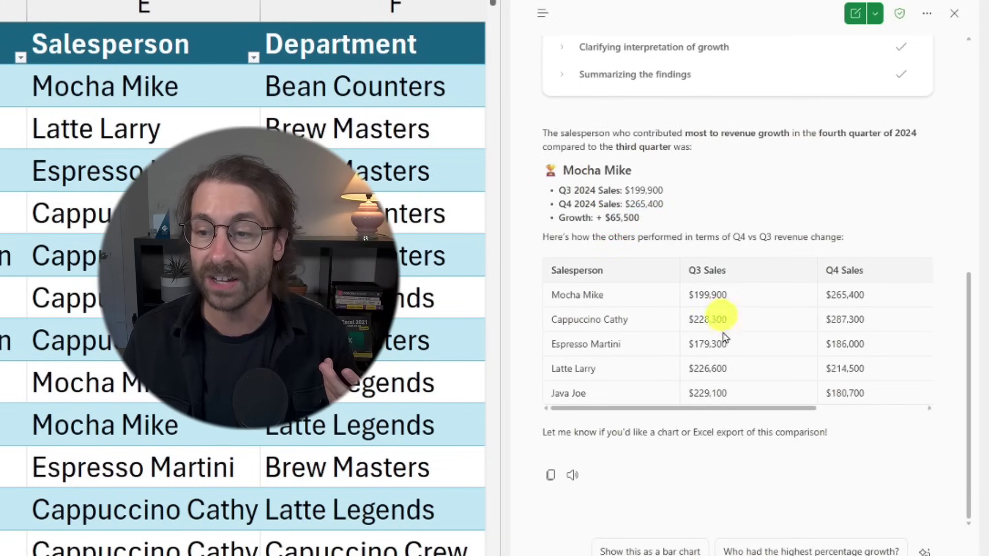
Step: Widen the Copilot pane and examine the salesperson table comparing Q3 sales, Q4 sales and growth
left_click_drag(502, 216, 66, 215)
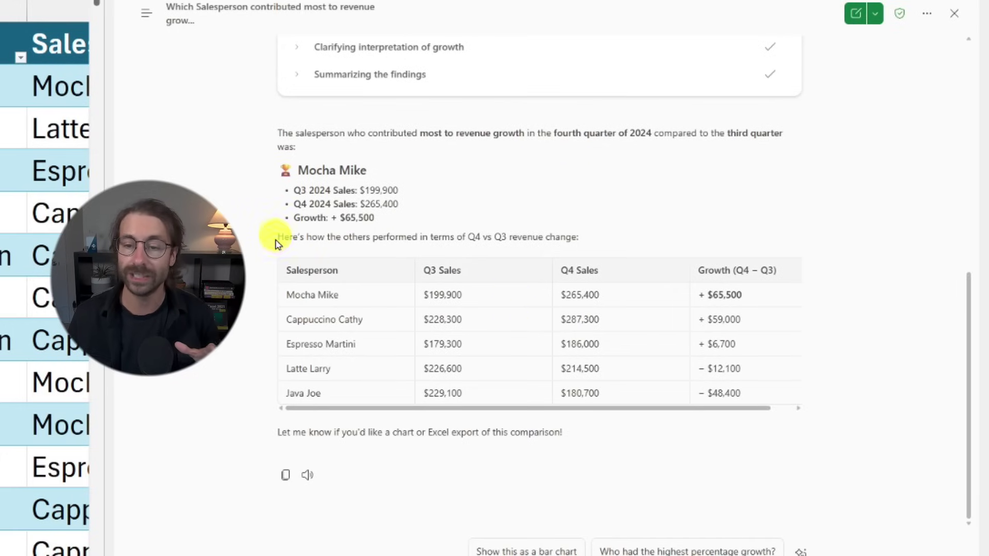
left_click_drag(282, 238, 589, 248)
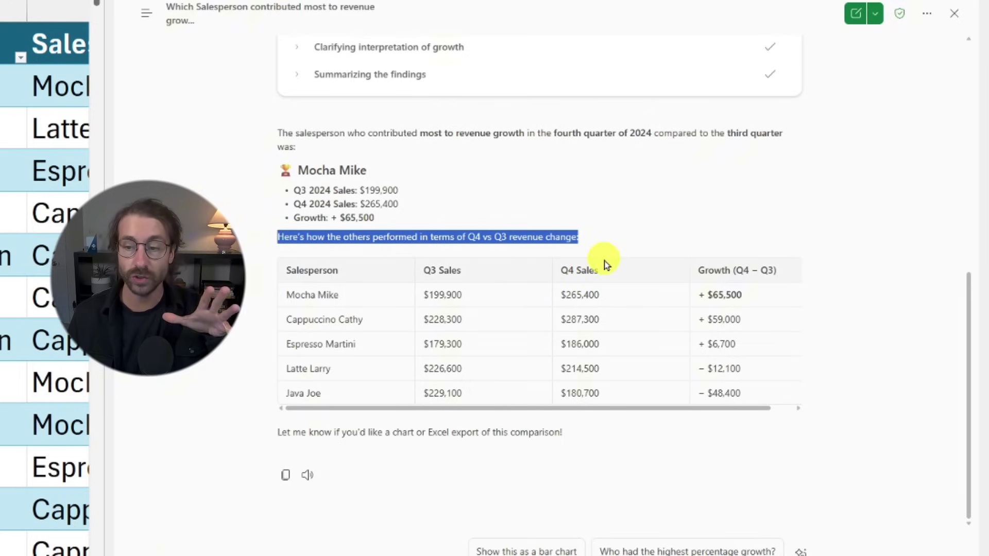
mouse_move(641, 412)
left_mouse_down()
mouse_move(652, 408)
mouse_move(638, 415)
left_mouse_up()
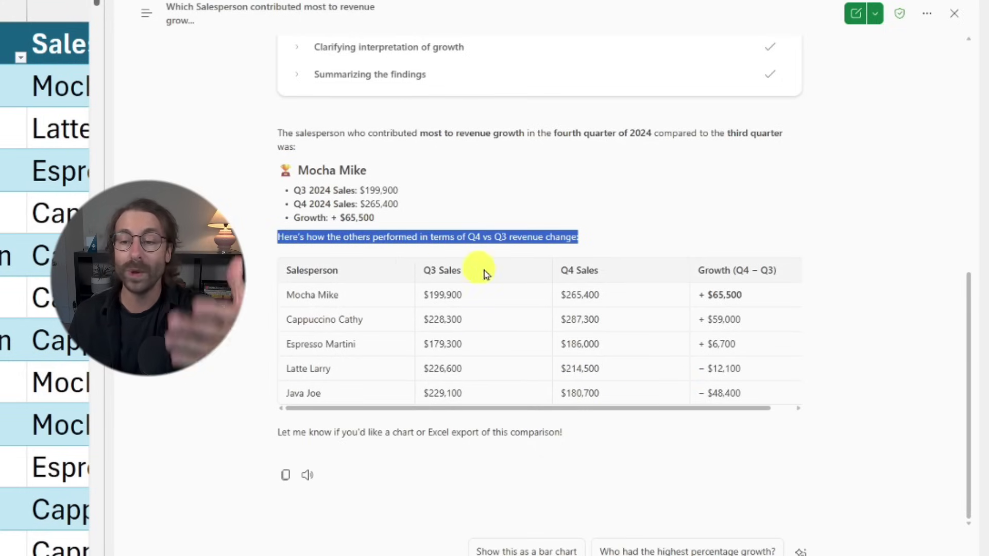
left_click(613, 283)
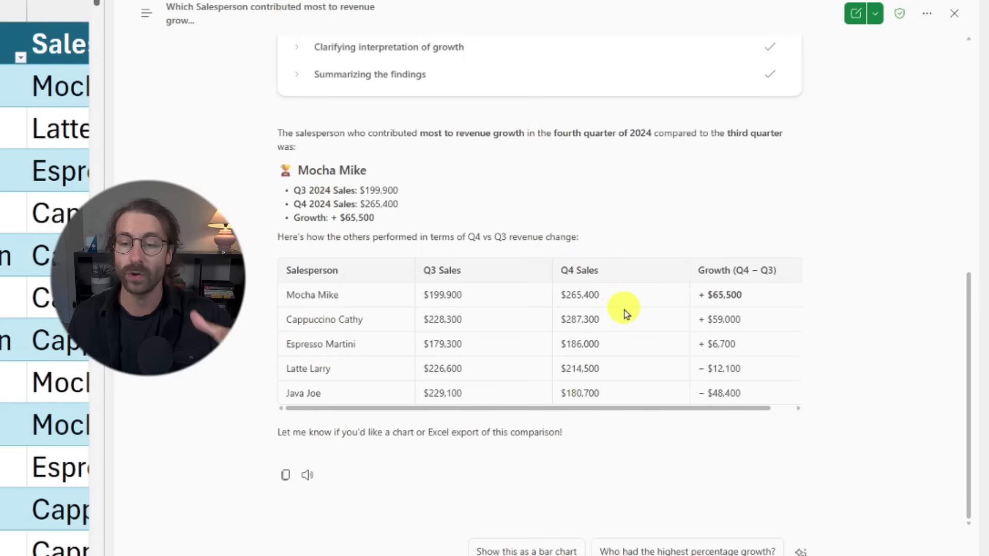
left_click_drag(685, 403, 727, 410)
left_click_drag(702, 269, 762, 393)
left_click(757, 393)
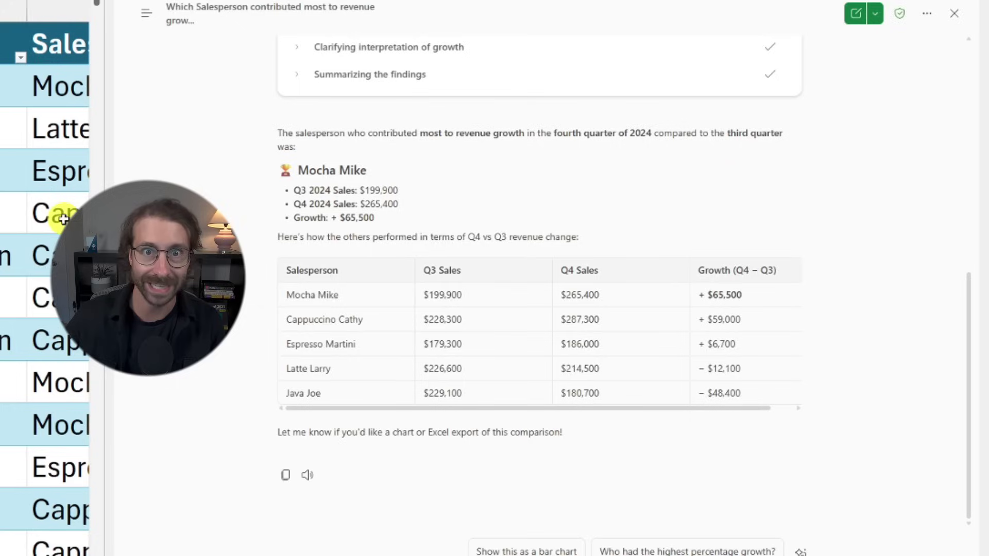
Step: Ask Analyst to "Compare performance across regions and suggest where to focus."
left_click(359, 555)
type("Compare performance across regions and suggest where to focus.")
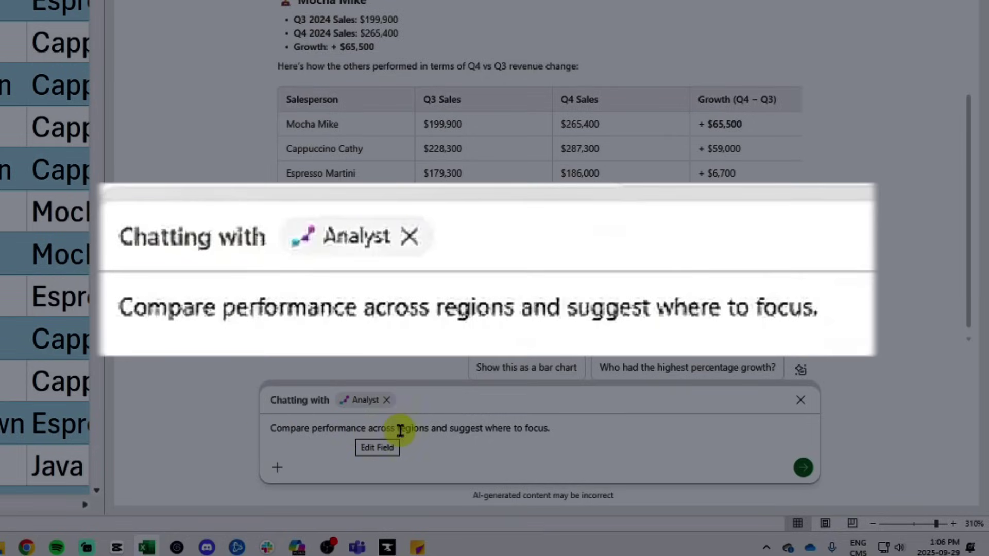
left_click(801, 469)
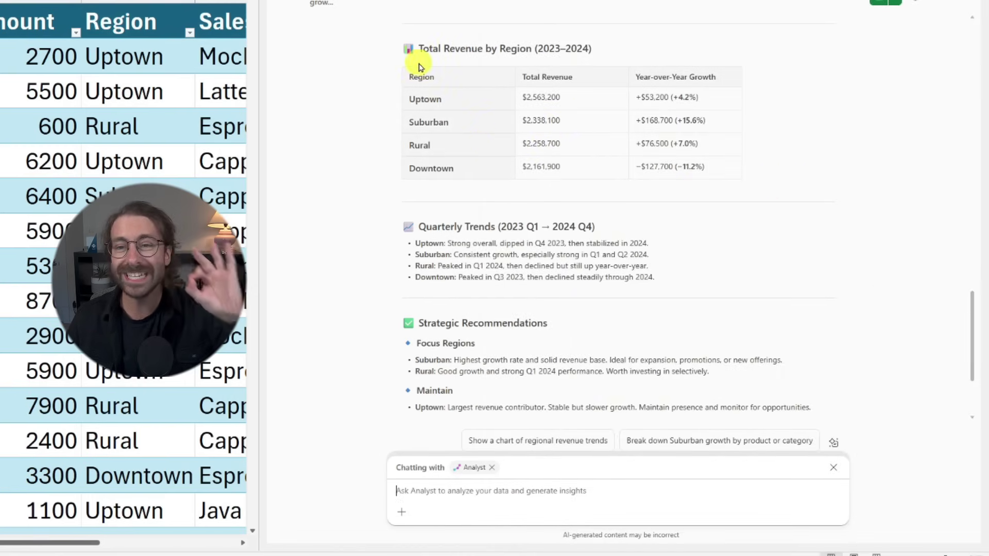
Step: Review Analyst's regional breakdown: the Total Revenue by Region table, the Quarterly Trends and the Strategic Recommendations
left_click_drag(416, 50, 607, 60)
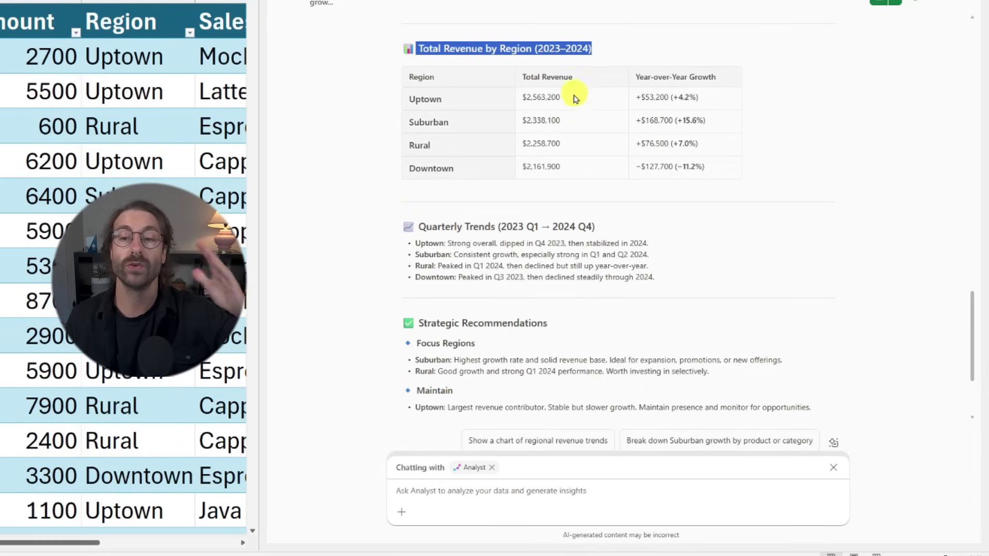
left_click_drag(524, 100, 605, 166)
left_click(607, 171)
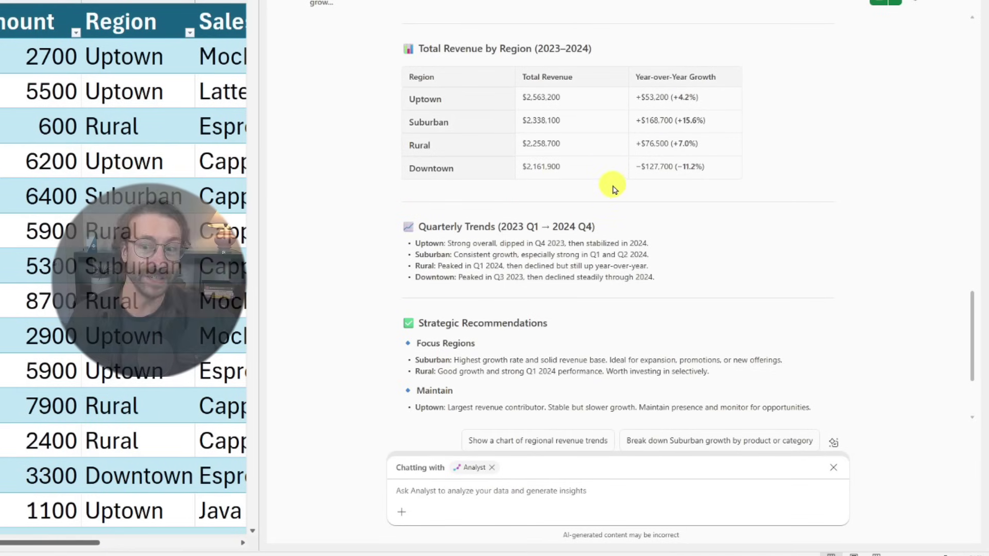
scroll(621, 189, "down", 2)
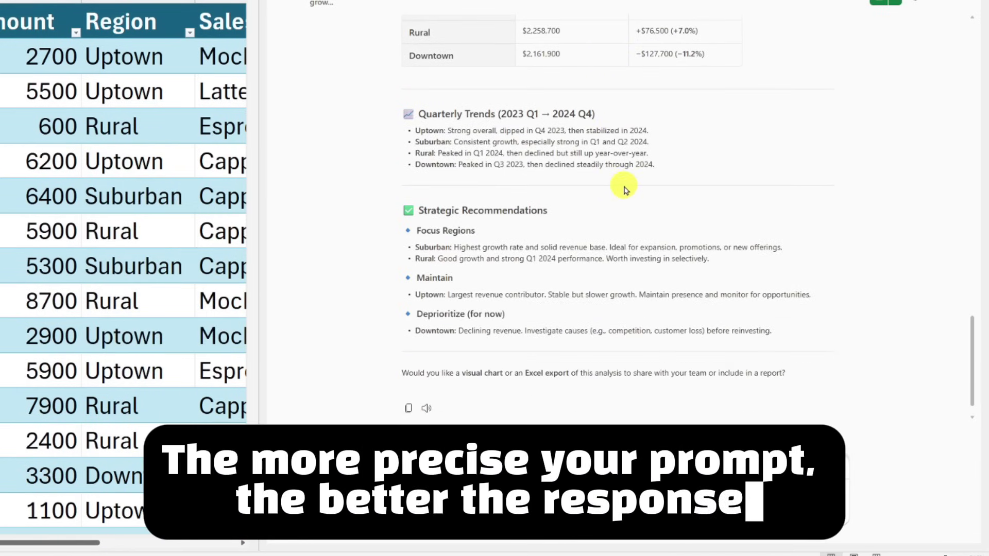
scroll(625, 191, "down", 1)
left_click_drag(428, 212, 595, 209)
left_click(592, 214)
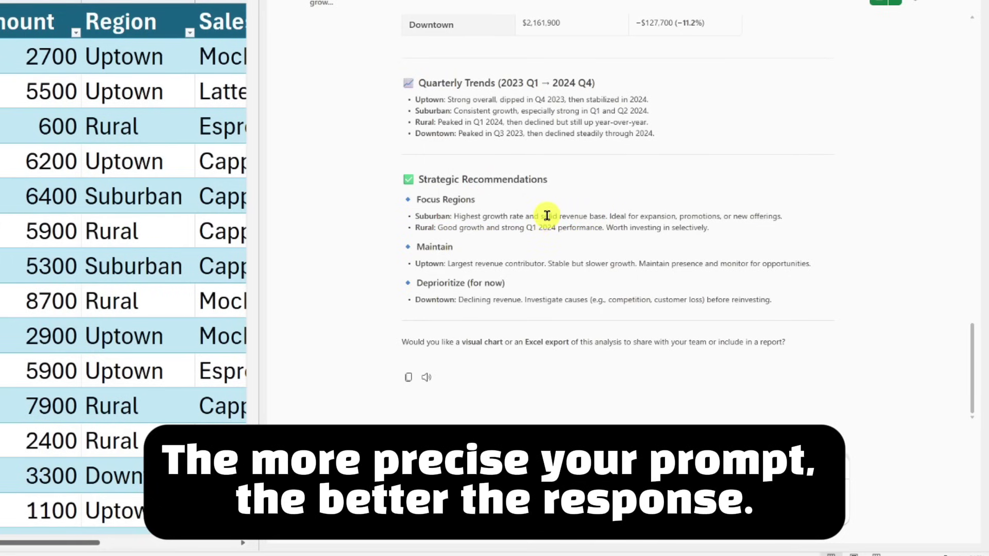
scroll(547, 216, "up", 3)
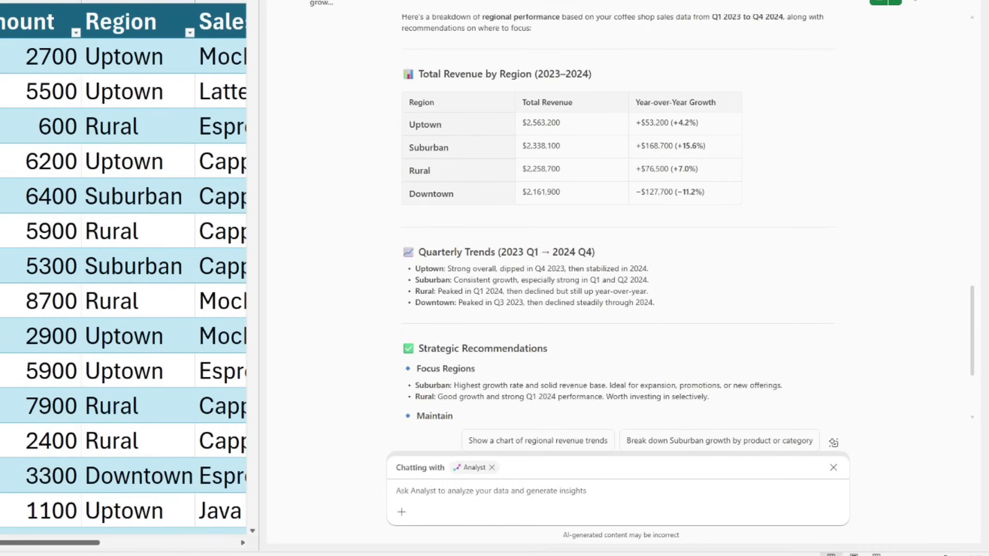
Step: Switch to M365 Copilot in the browser and reopen the saved conversation "Which Salesperson contributed most to revenue grow"
left_click(144, 530)
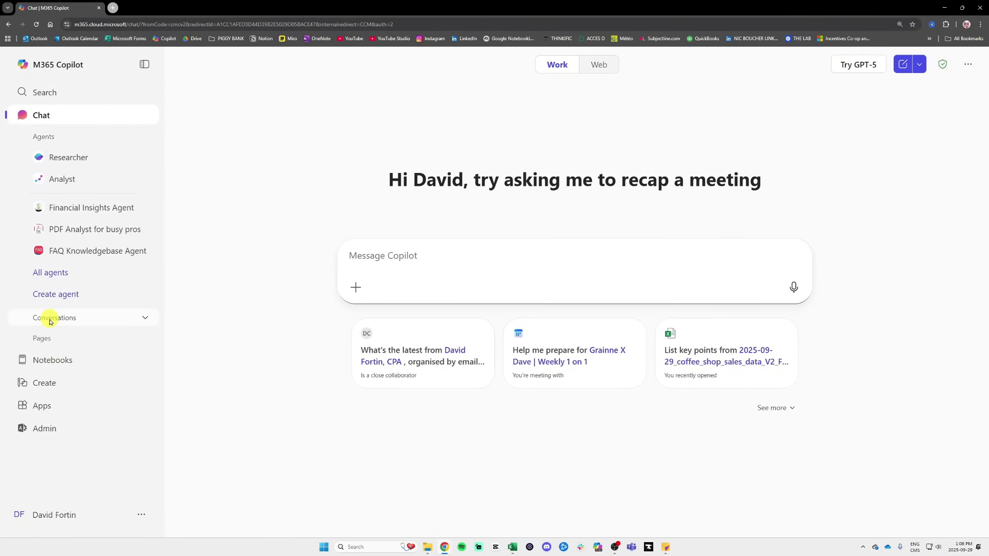
left_click(50, 320)
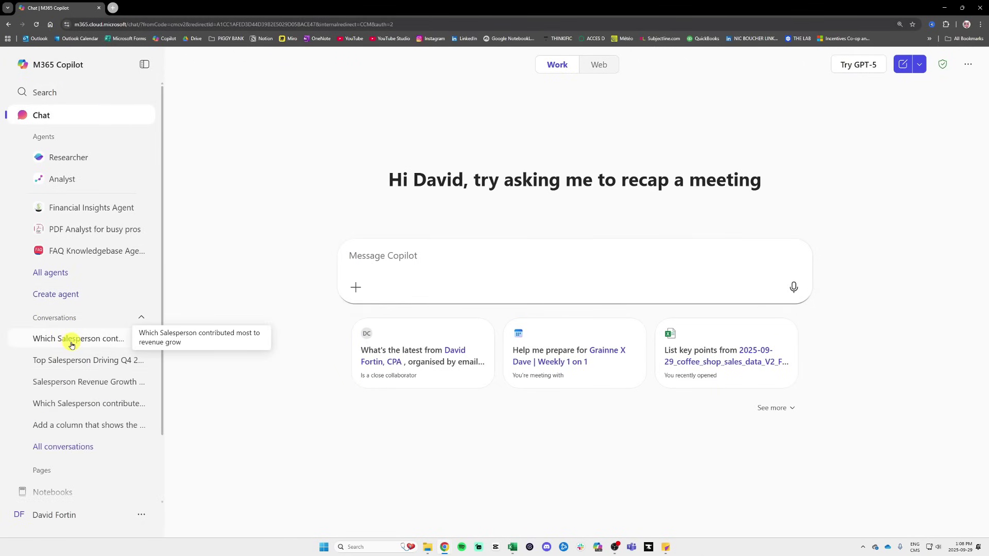
left_click(71, 340)
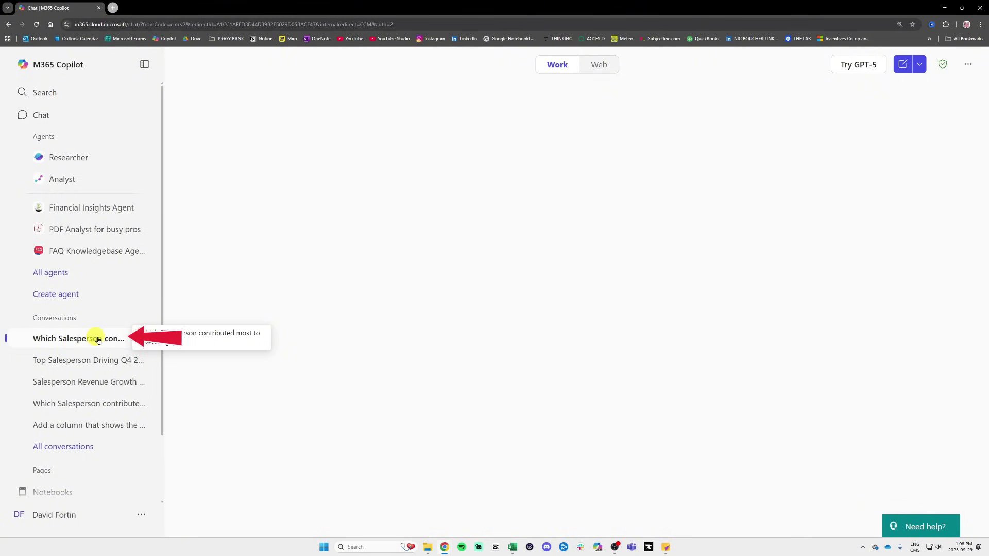
Step: Review the conversation's salesperson sales table, the regional comparison prompt and Analyst's reasoning steps
scroll(814, 194, "down", 10)
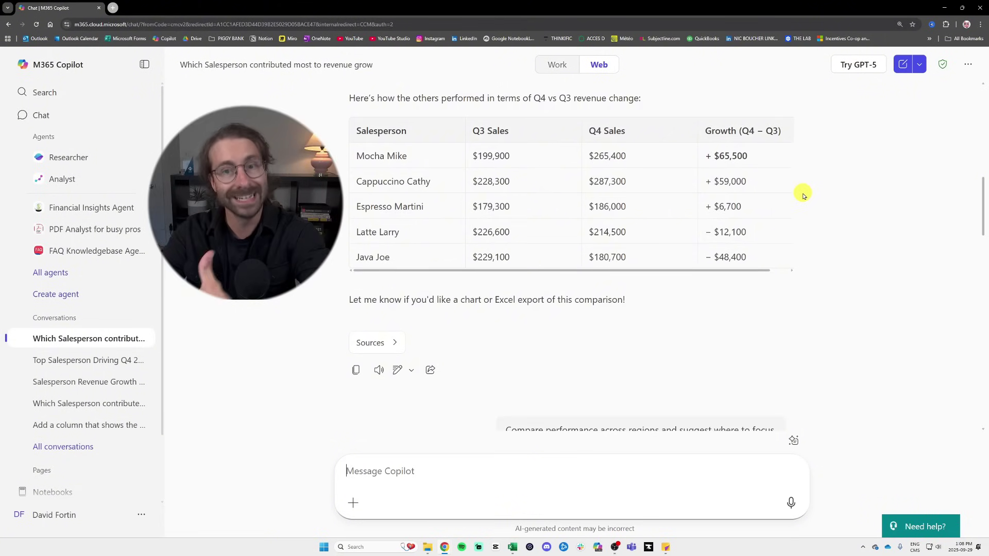
scroll(803, 195, "down", 15)
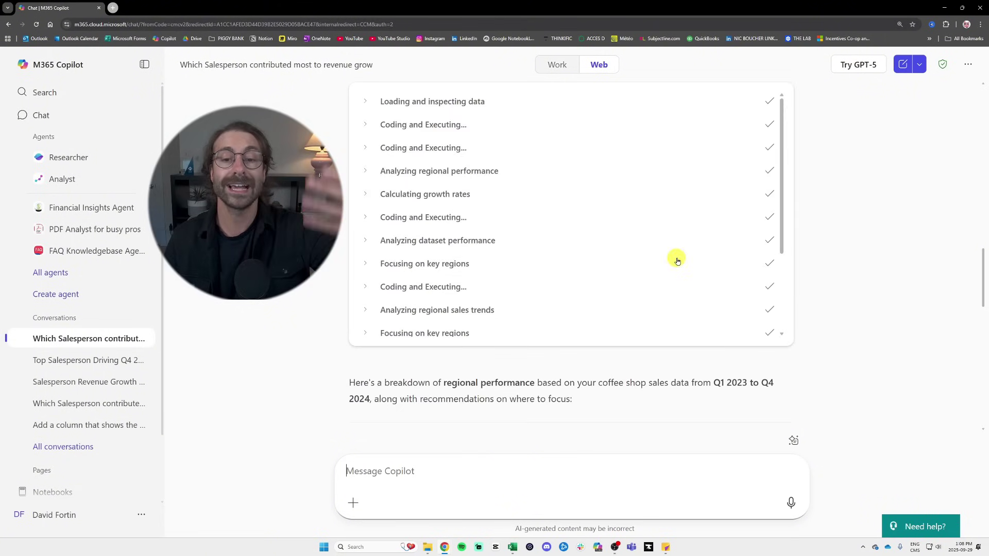
scroll(816, 238, "down", 6)
scroll(817, 240, "up", 10)
scroll(816, 241, "down", 2)
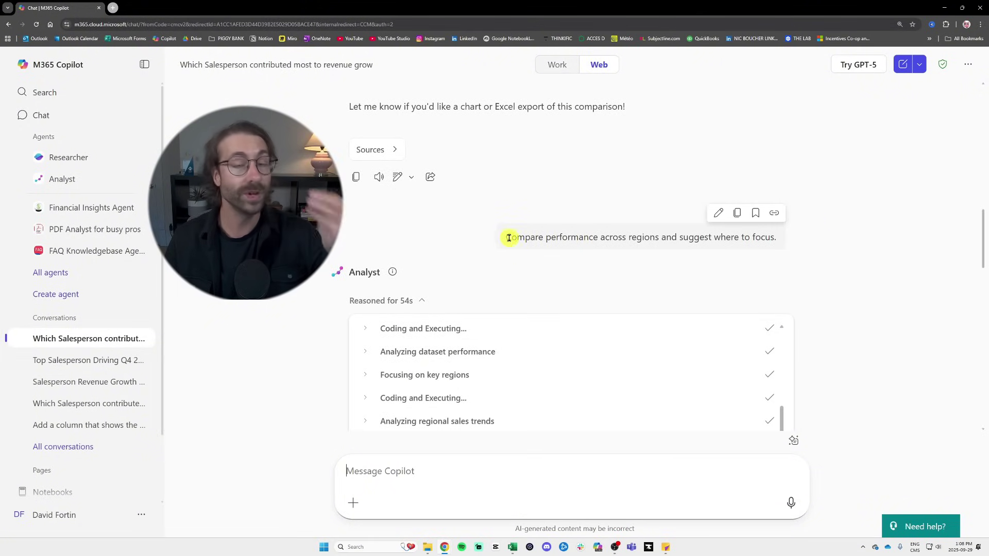
left_click_drag(507, 238, 767, 247)
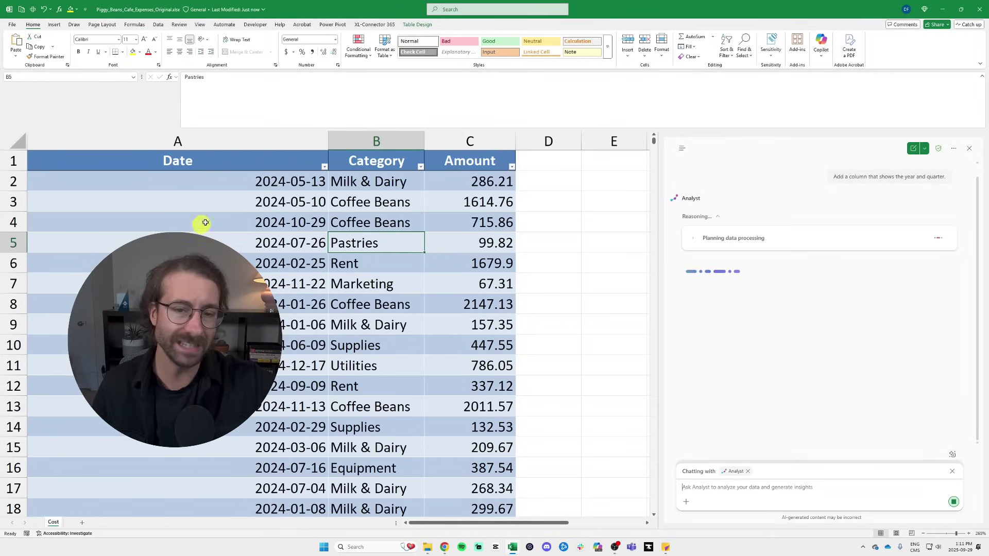
Step: Examine the cafe expense table's columns and the Year_Quarter values in Analyst's preview of the updated data
left_click_drag(270, 138, 473, 142)
left_click(476, 139)
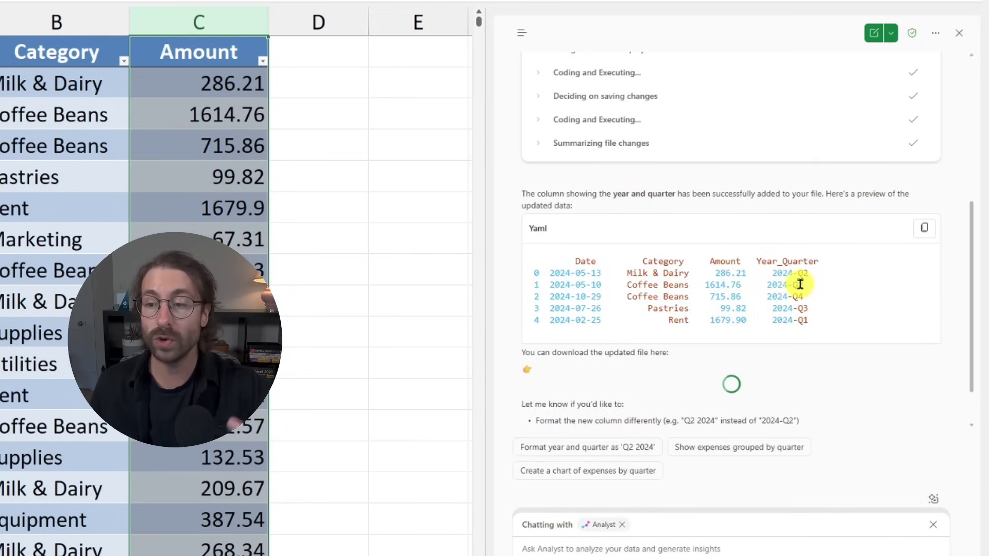
left_click_drag(774, 271, 817, 325)
left_click(816, 322)
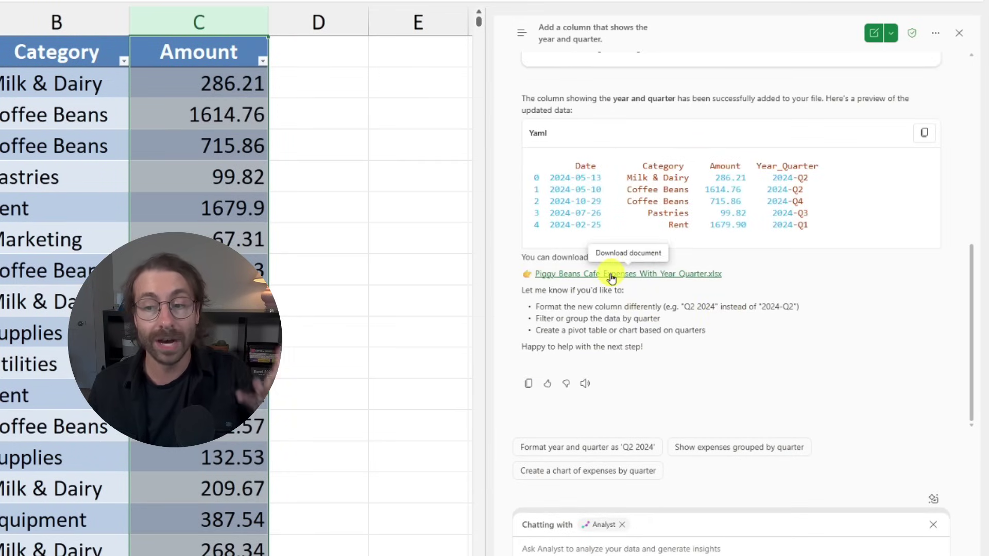
Step: Download Analyst's updated workbook Piggy_Beans_Cafe_Expenses_With_Year_Quarter.xlsx and open it
left_click(612, 277)
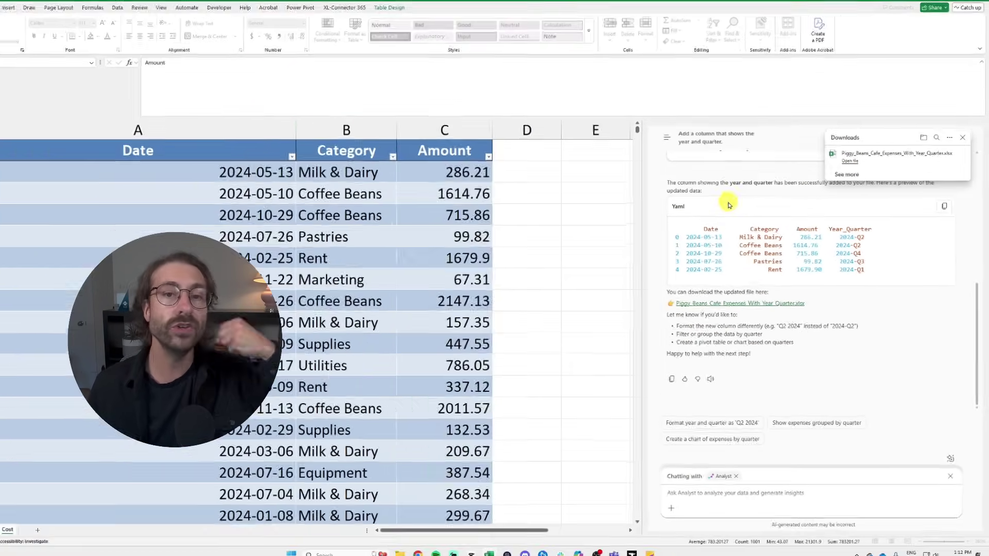
left_click(838, 172)
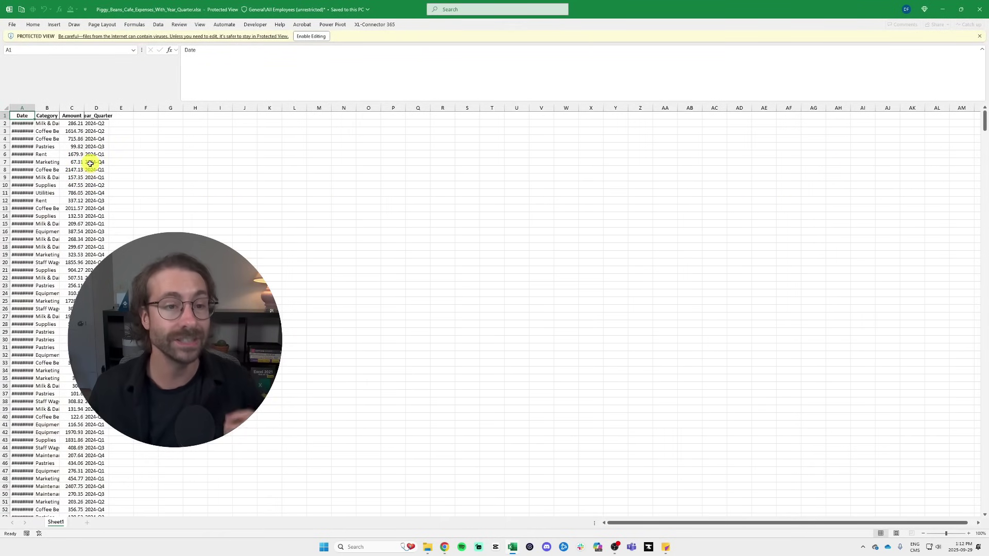
Step: Fit the widths of the Date and Year_Quarter columns in the downloaded workbook to their contents, then return to the original expenses workbook
left_click(90, 164)
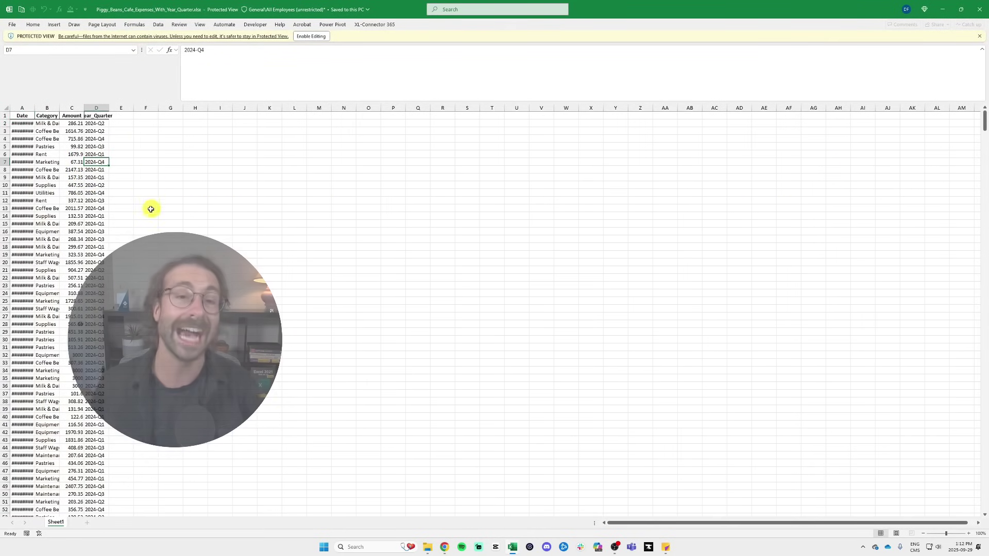
scroll(145, 201, "up", 15)
left_click(187, 185)
scroll(170, 175, "up", 2)
left_click(129, 120)
left_click_drag(134, 117, 203, 116)
left_click(214, 181)
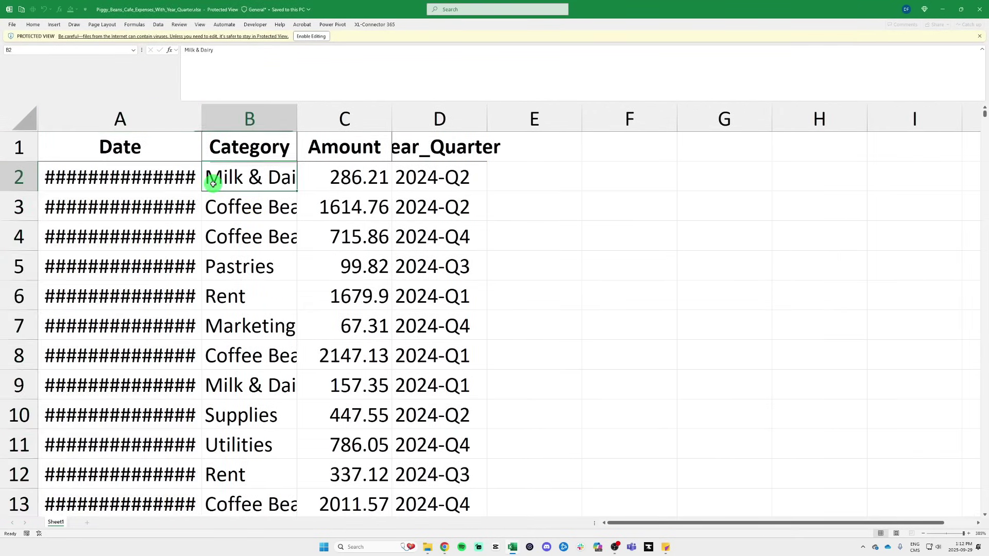
double_click(203, 117)
left_click(407, 177)
left_click(464, 178)
double_click(513, 118)
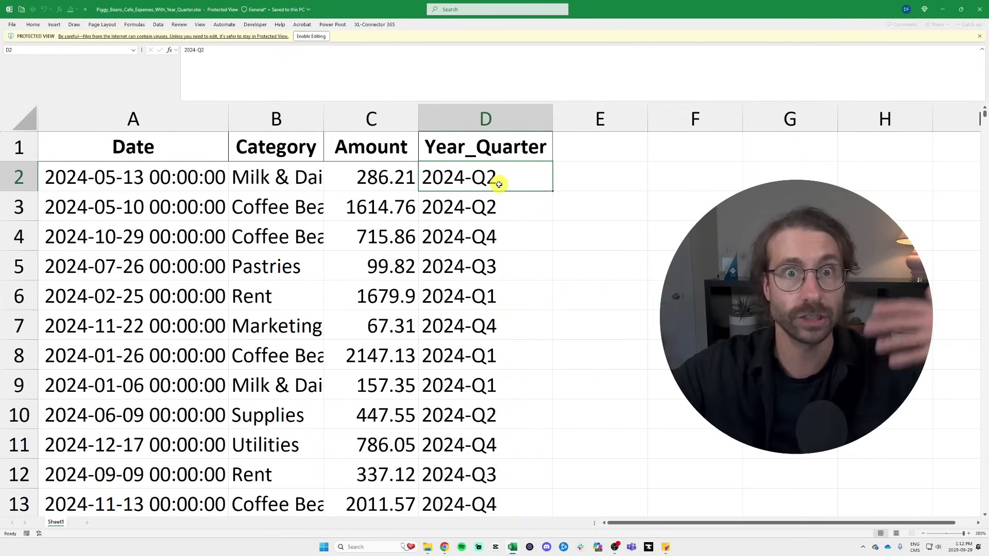
left_click(922, 4)
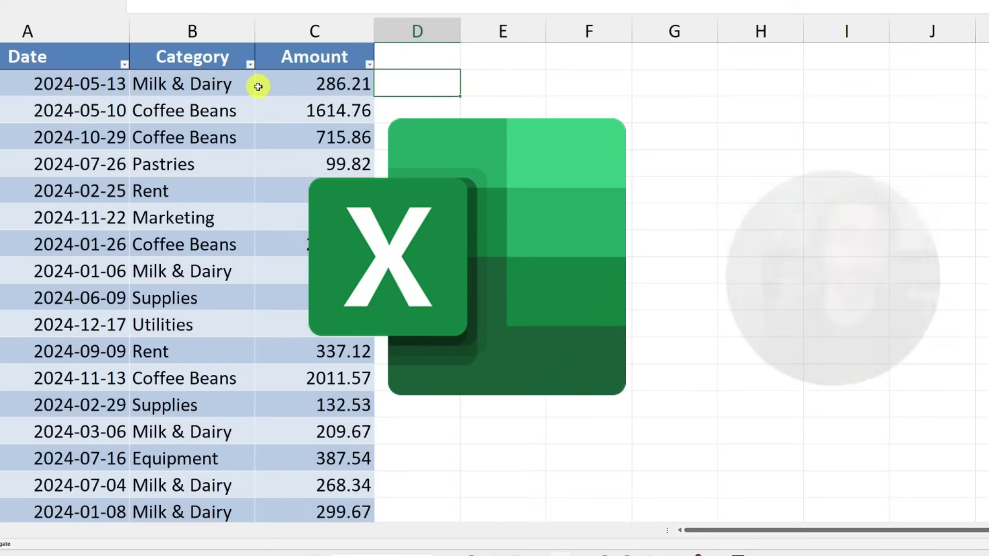
type("=COPI")
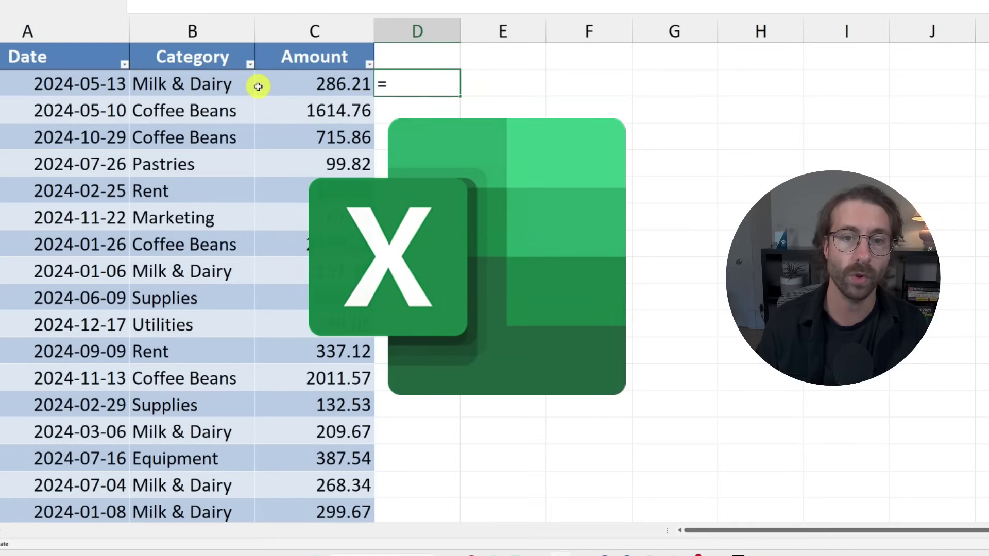
type("LOT(\"Transform these dates into Year and Quarter format")
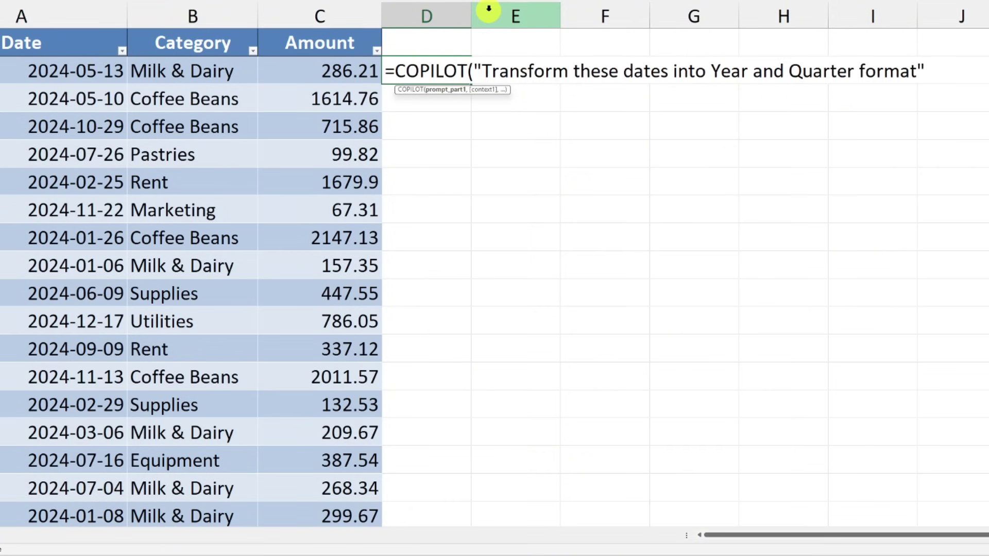
type(",")
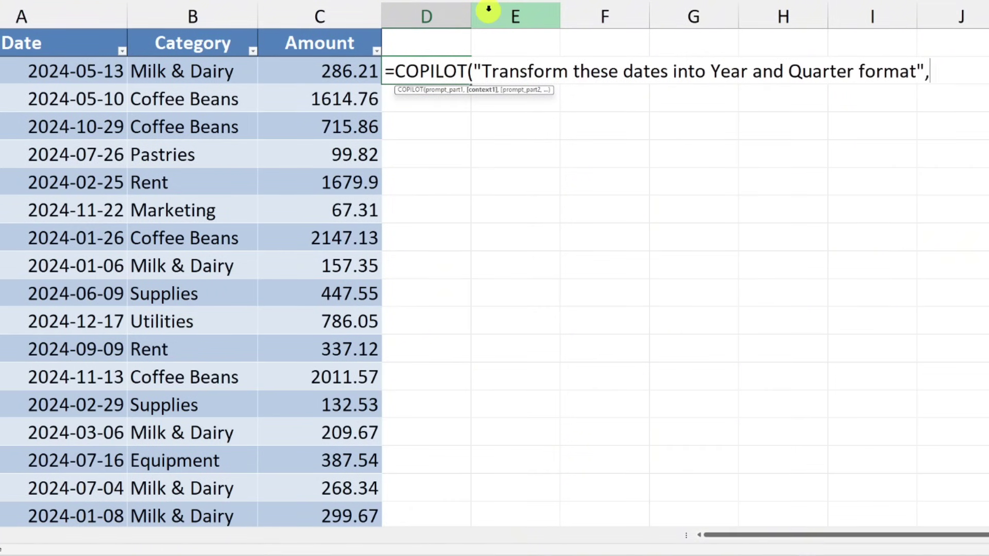
left_click(97, 75)
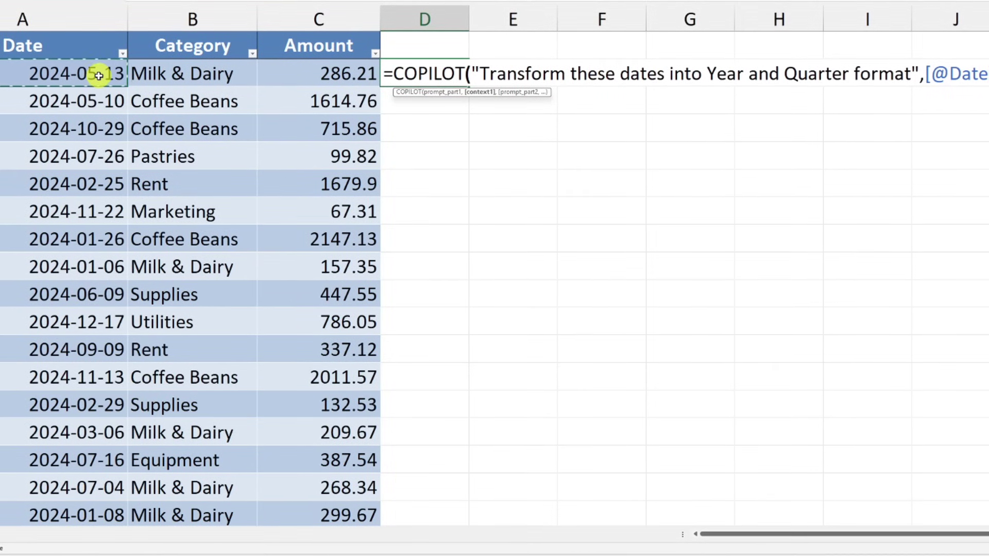
key("Return")
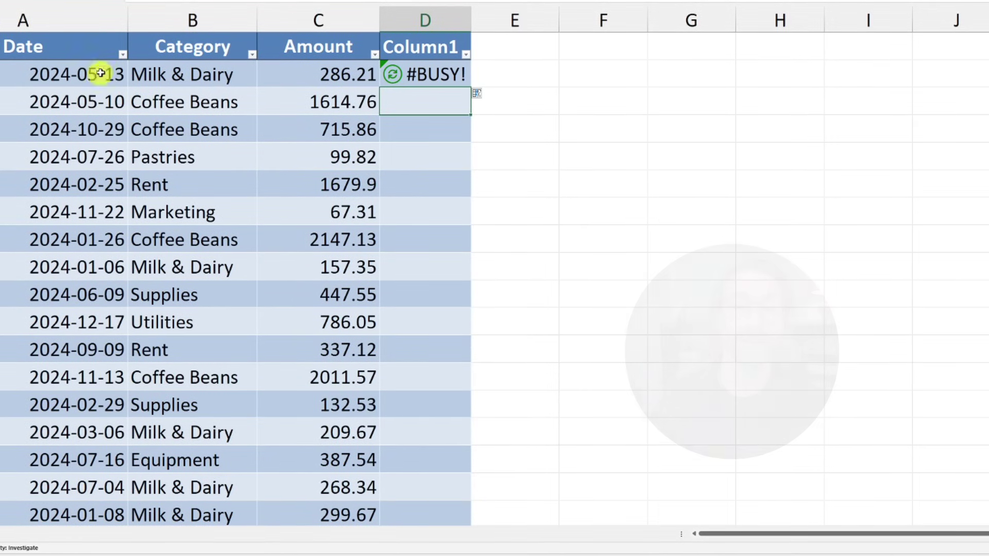
Step: Fill the COPILOT formula from D2 down to row 36
left_click(452, 83)
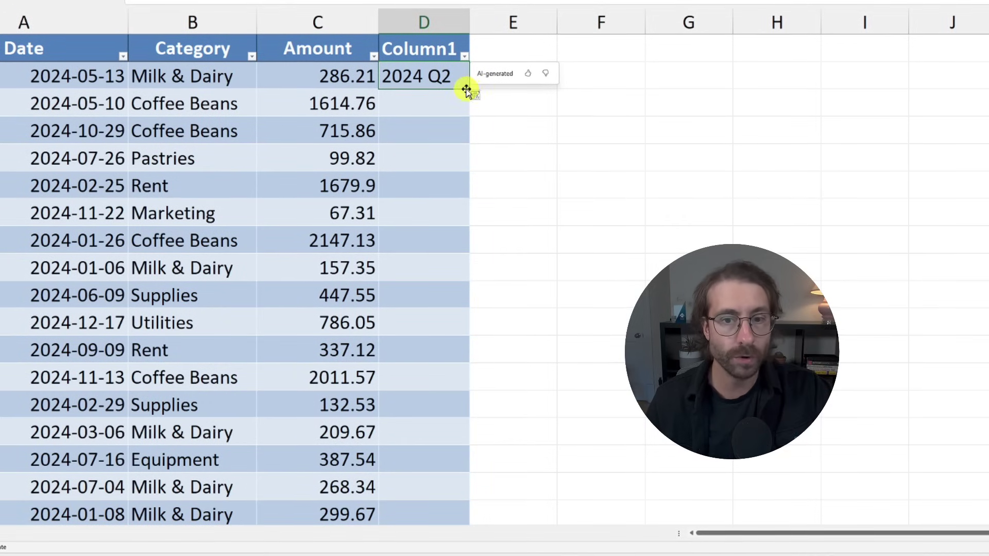
left_click_drag(469, 89, 448, 437)
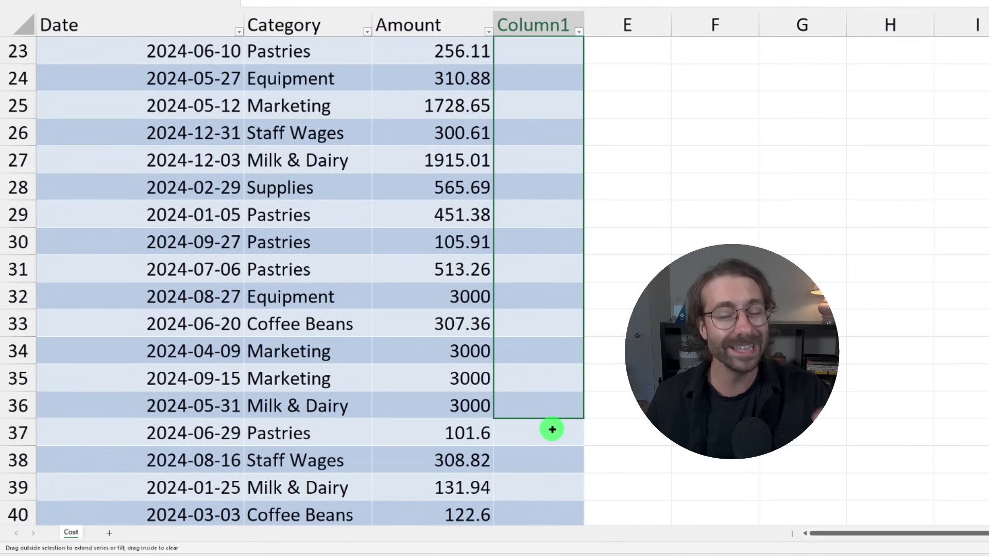
left_click_drag(553, 430, 552, 428)
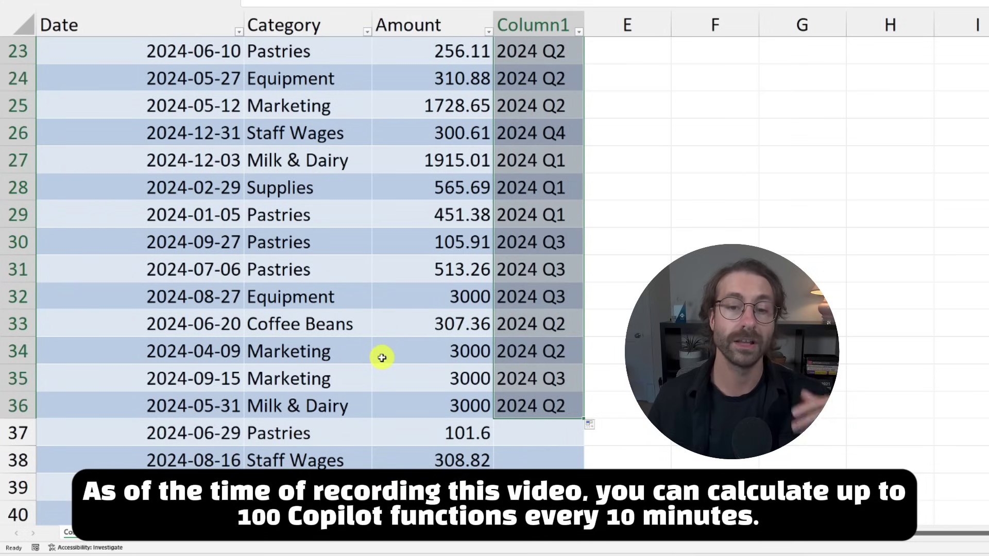
Step: Change the first row's date to 2025-05-13 and check the year and quarter that the COPILOT formula returns
scroll(432, 344, "up", 7)
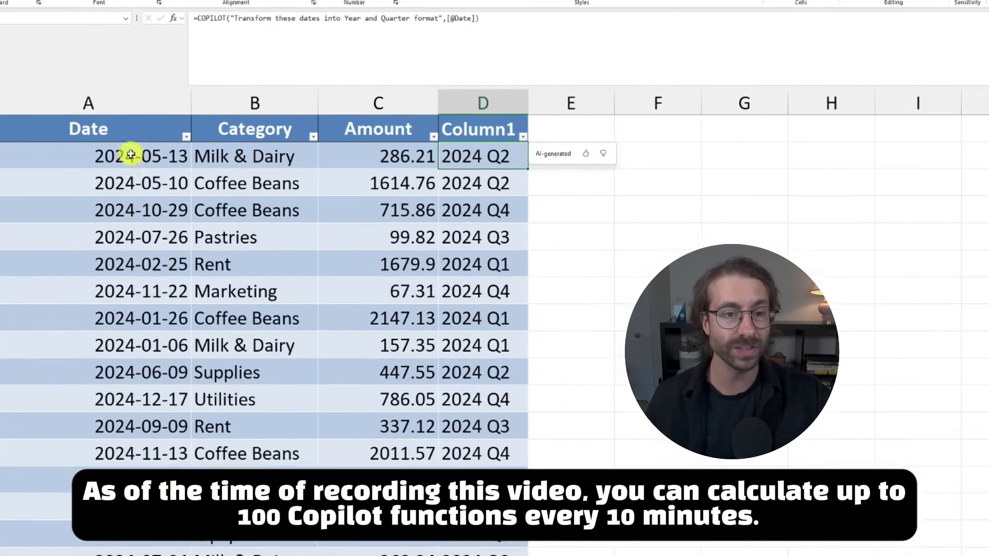
left_click(184, 78)
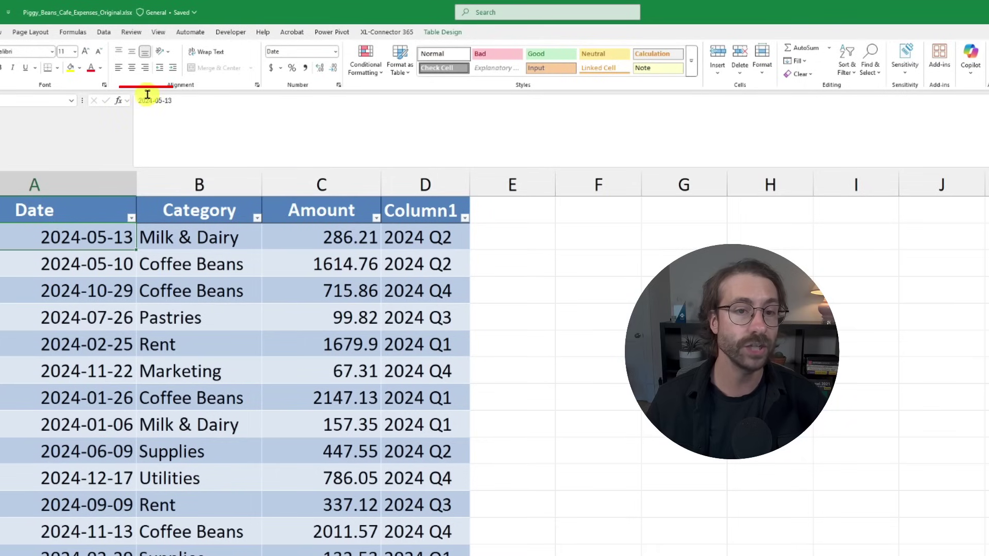
left_click(147, 99)
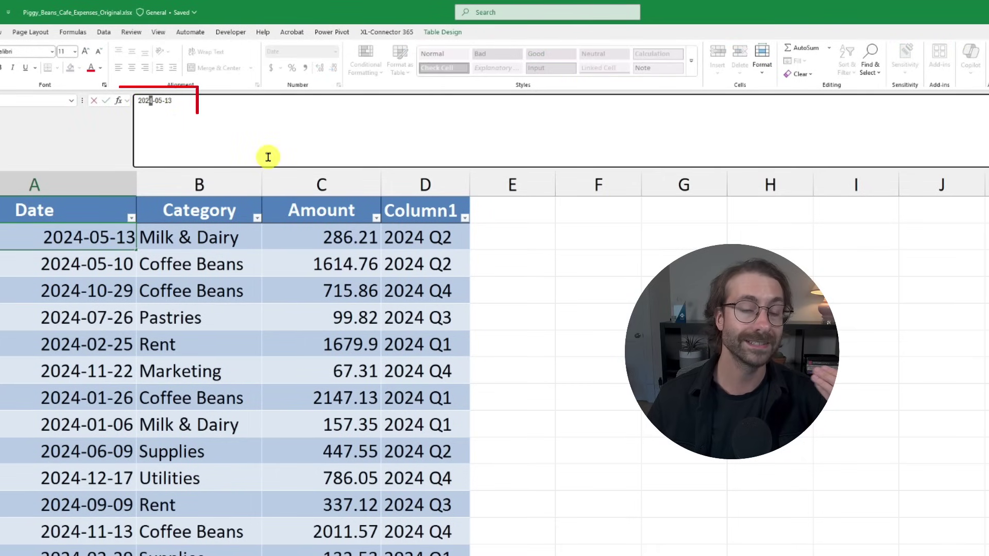
key("Return")
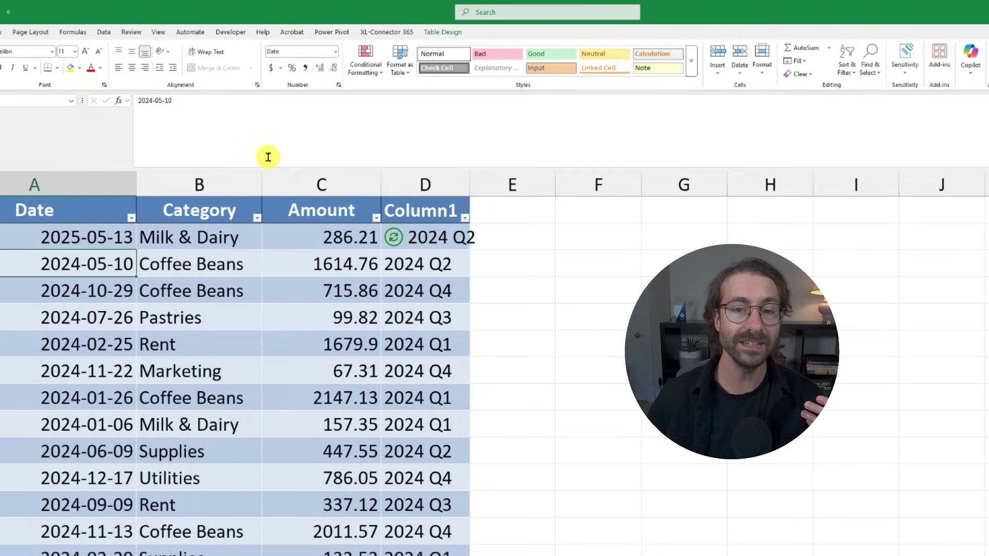
left_click(453, 237)
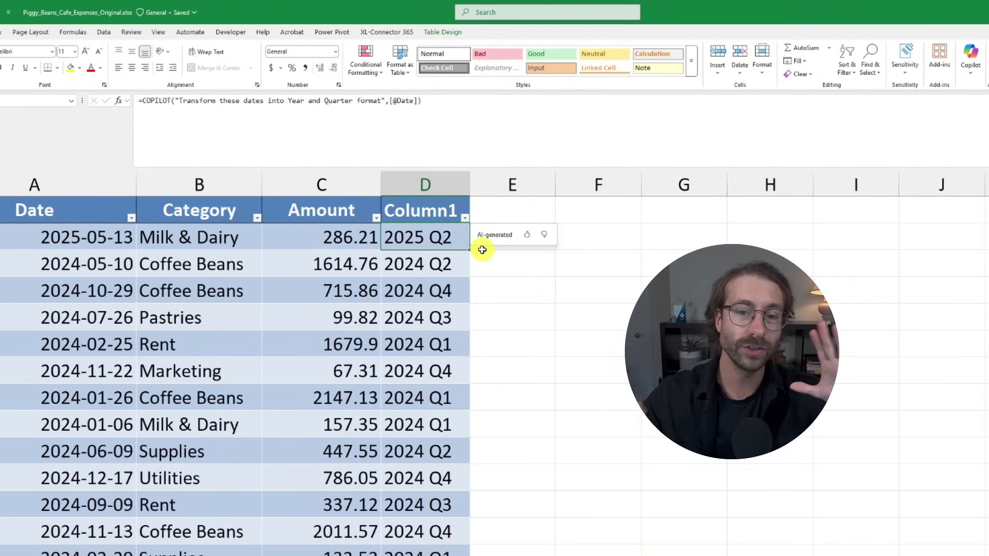
Step: Delete column D with the COPILOT formulas from the expense table
right_click(437, 184)
left_click(470, 294)
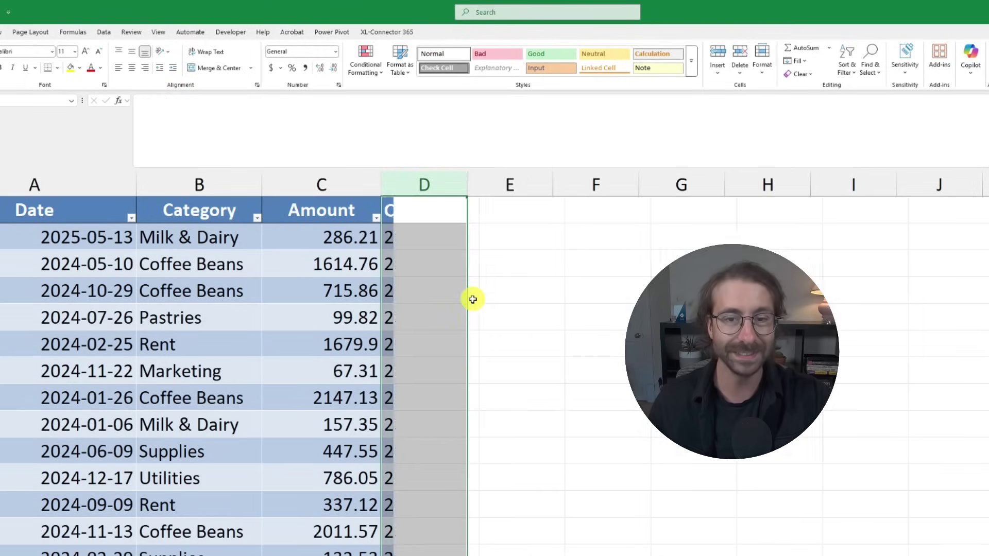
left_click(286, 254)
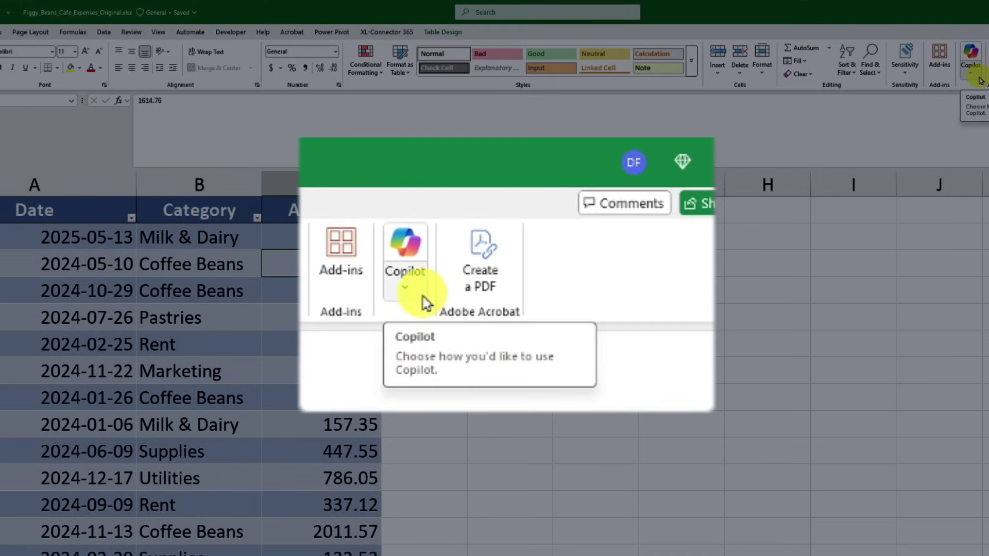
Step: Ask Copilot's App Skills to "Add a column that shows the year and quarter." and examine the suggested formula
left_click(979, 78)
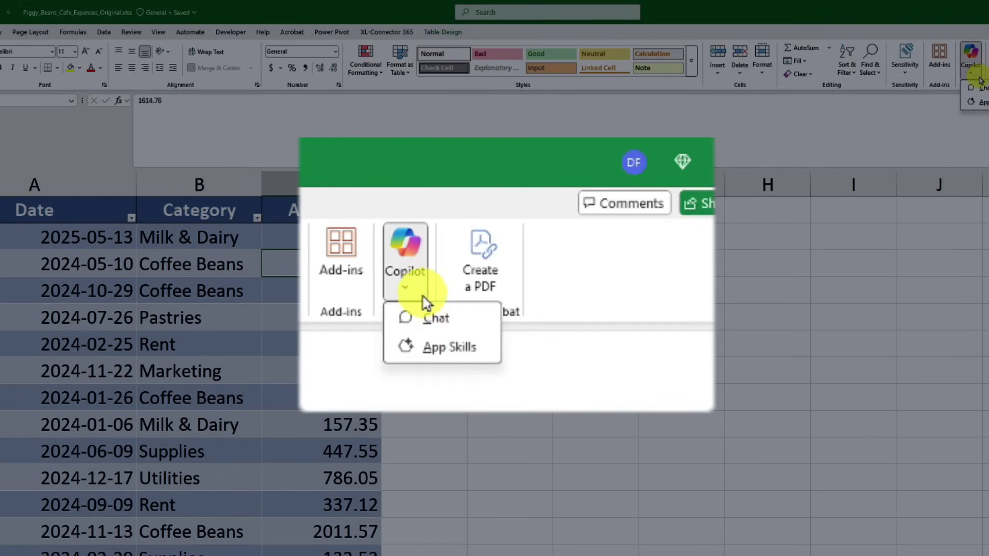
left_click(982, 106)
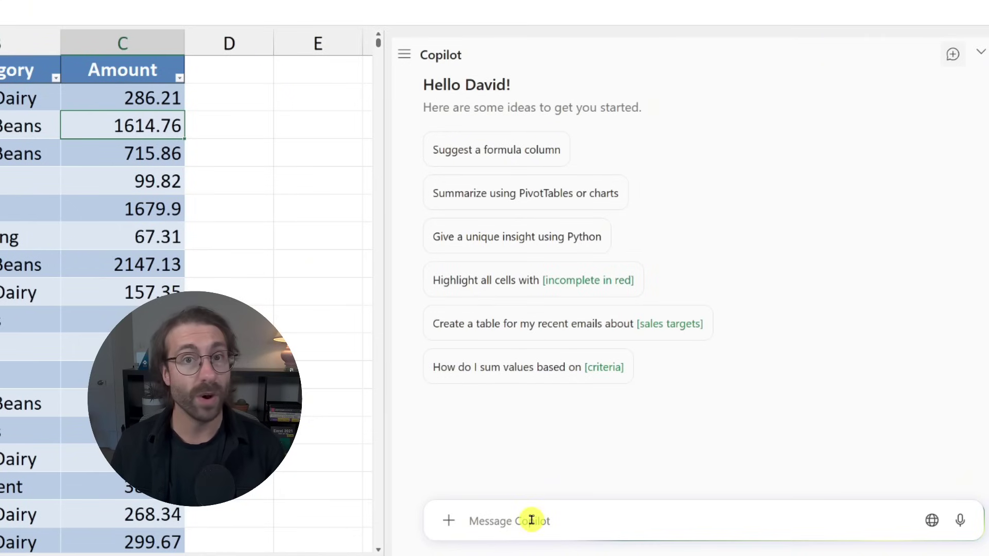
type("Add a column that shows the year and quarter.")
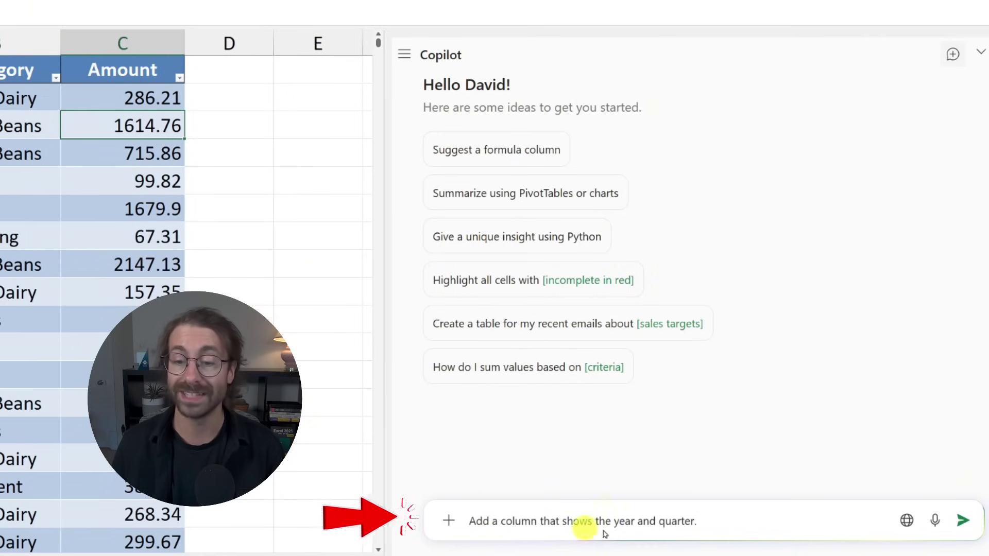
left_click(963, 521)
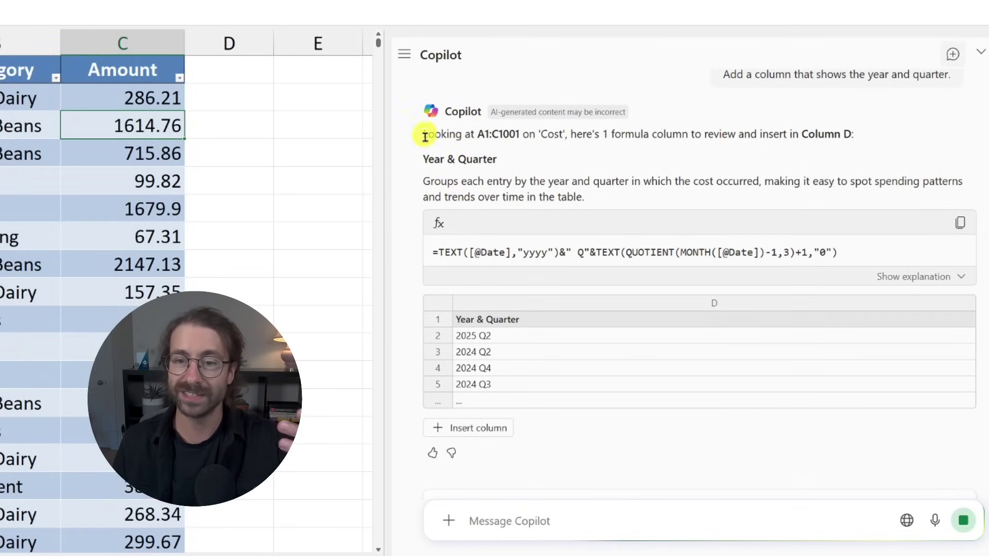
left_click_drag(433, 251, 699, 251)
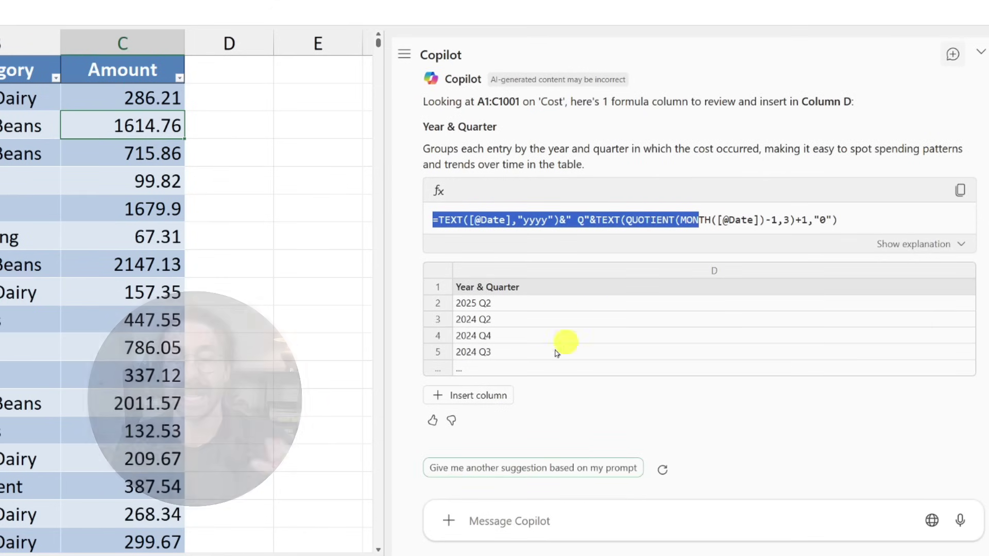
Step: Insert the suggested Year & Quarter formula column into the expense table and select its first data cell to view the formula
left_click(493, 397)
left_click(496, 397)
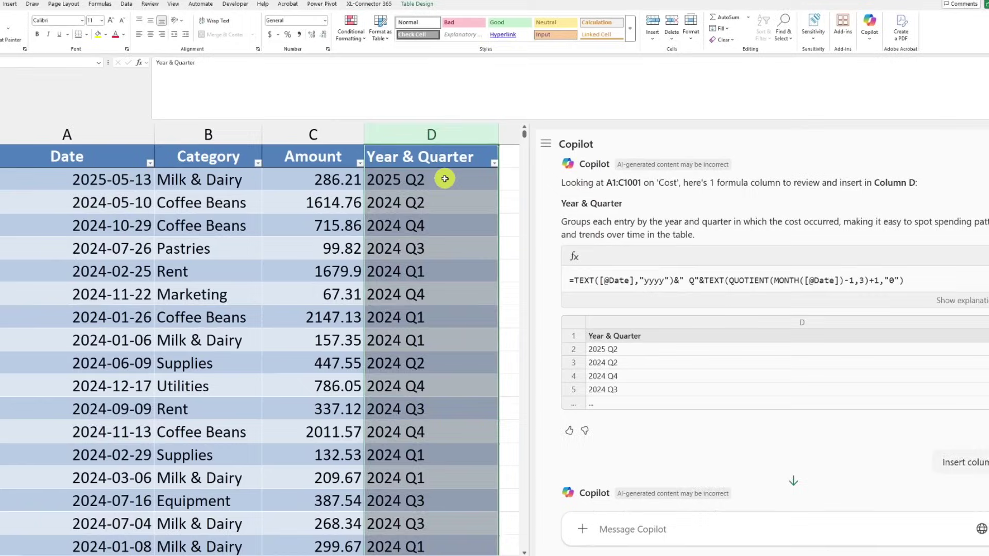
left_click(281, 98)
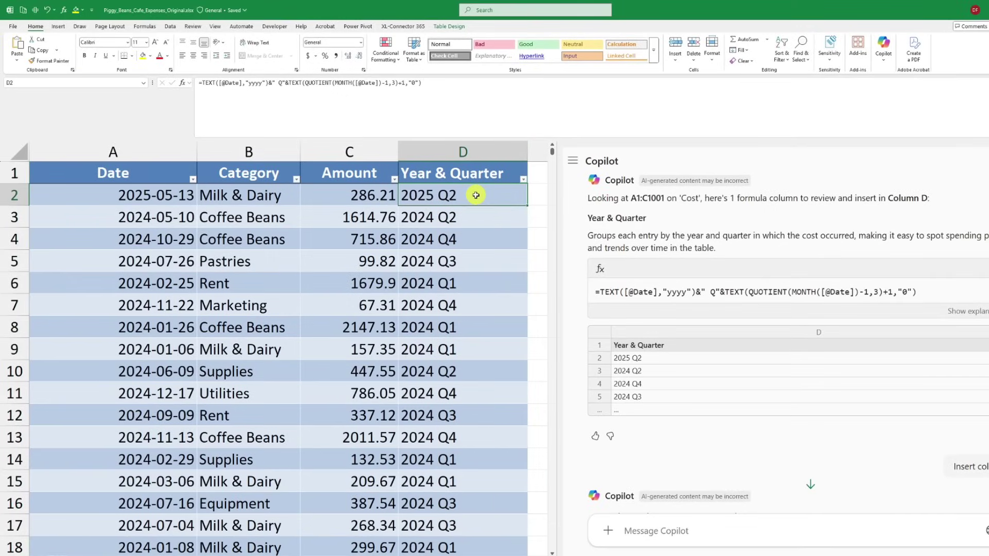
Step: Filter the Year & Quarter column to 2024 Q3 and check which months remain in the Date column's filter list
left_click(523, 181)
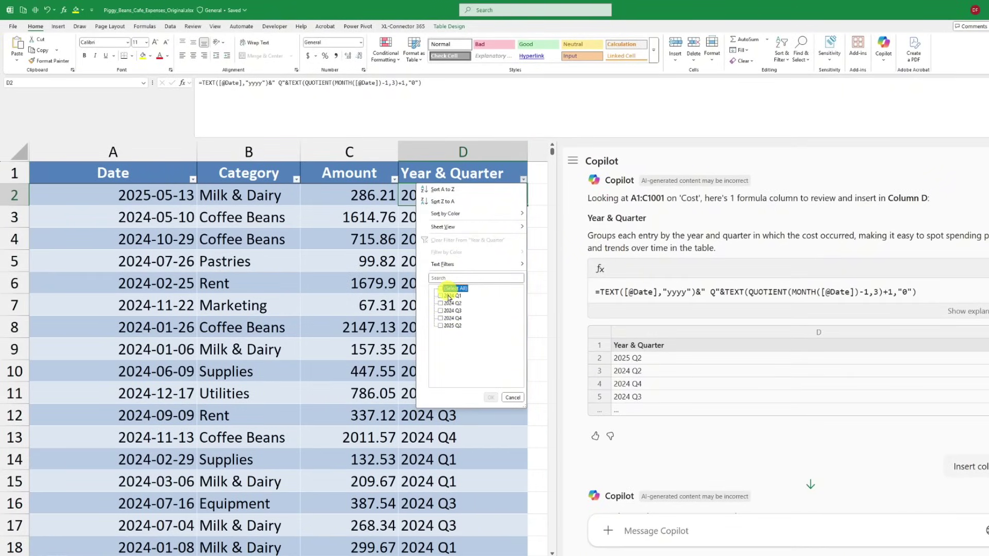
left_click(492, 398)
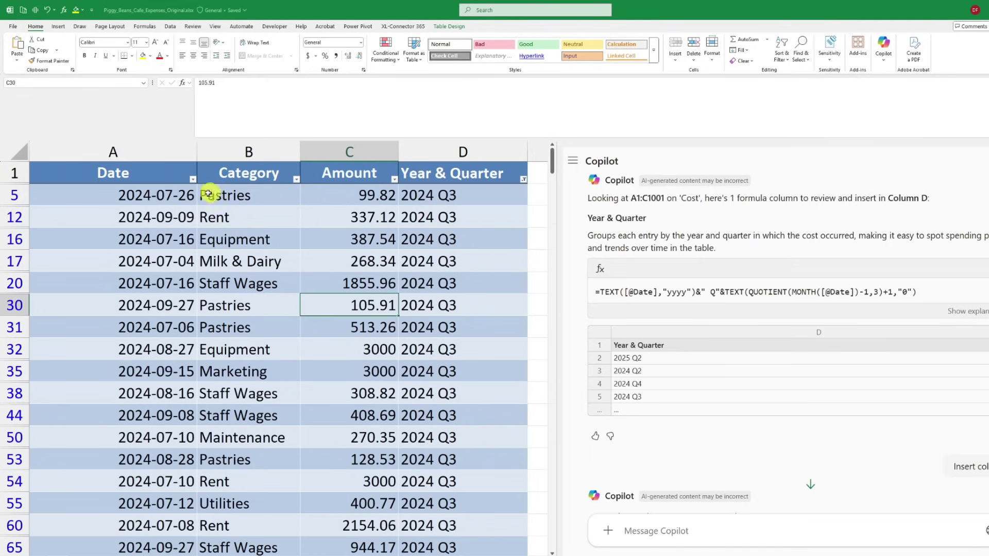
left_click_drag(433, 196, 407, 260)
left_click(188, 199)
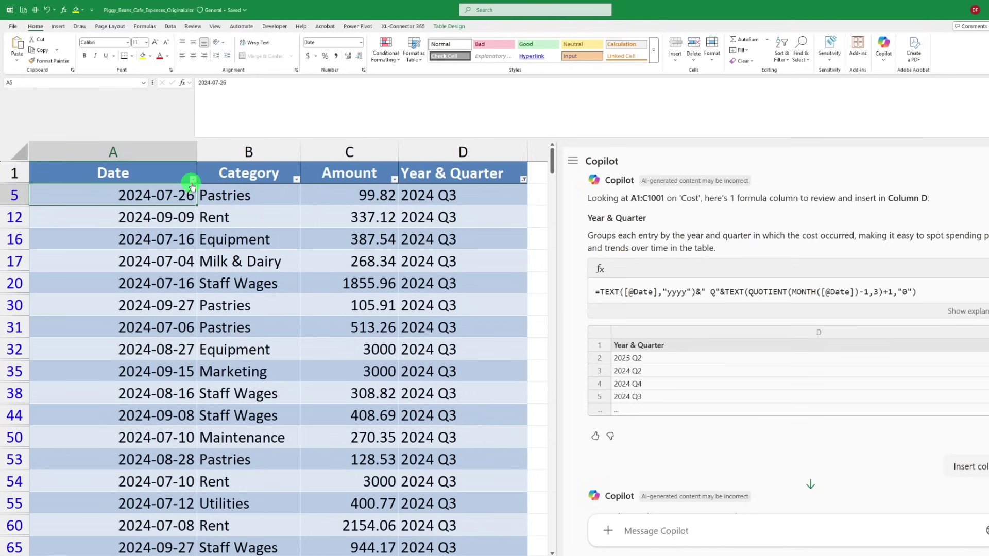
left_click(193, 179)
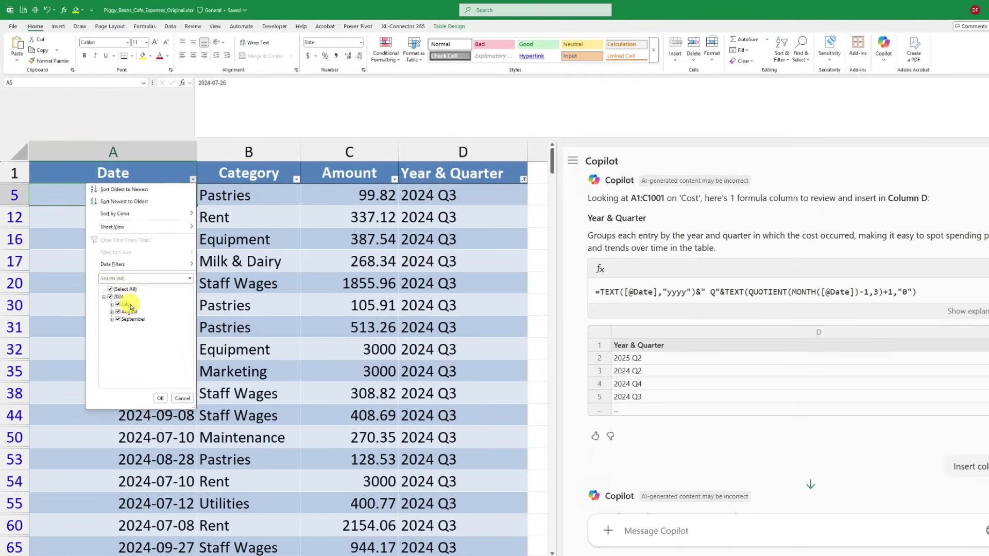
left_click(329, 292)
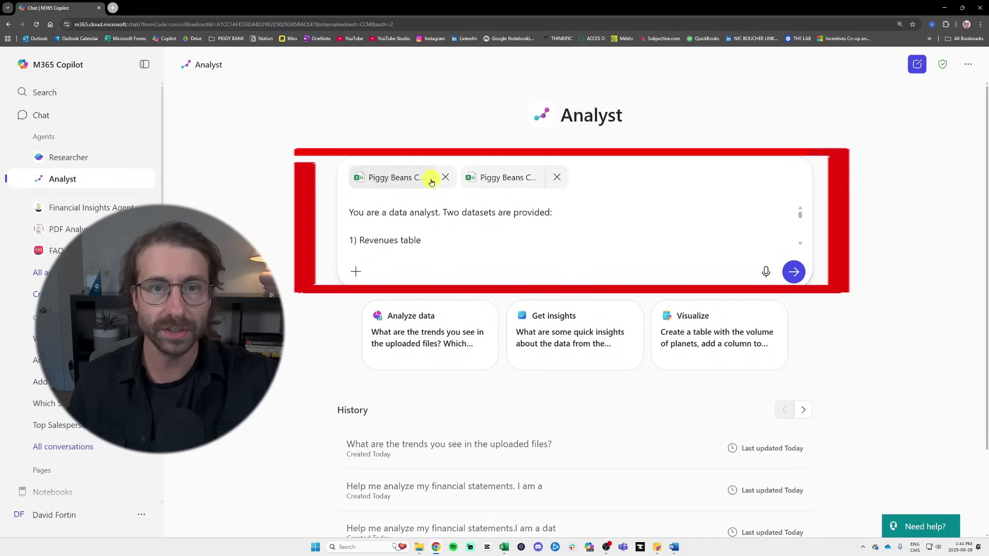
Step: Switch to Word and read through the full data analyst prompt for the revenue and cost tables
left_click(673, 493)
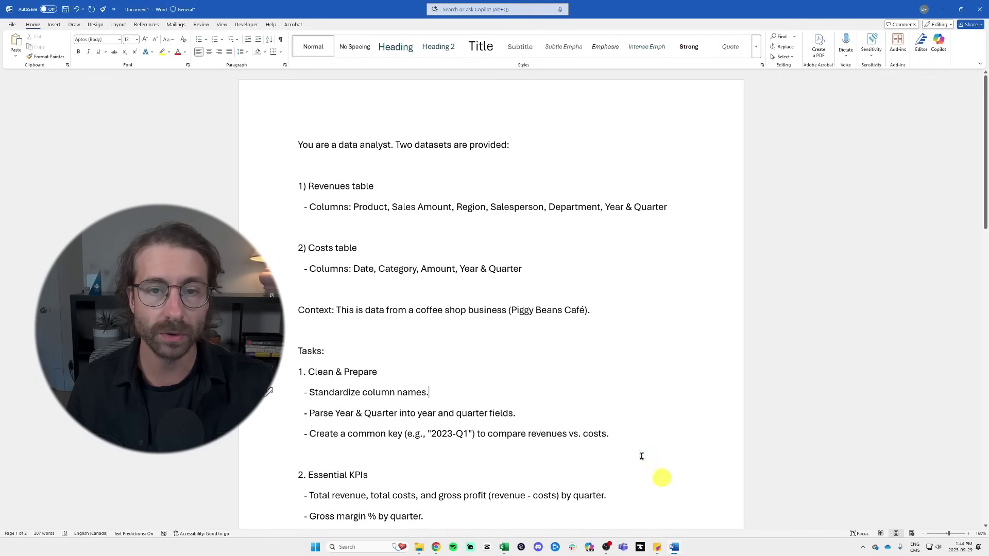
scroll(444, 190, "down", 12)
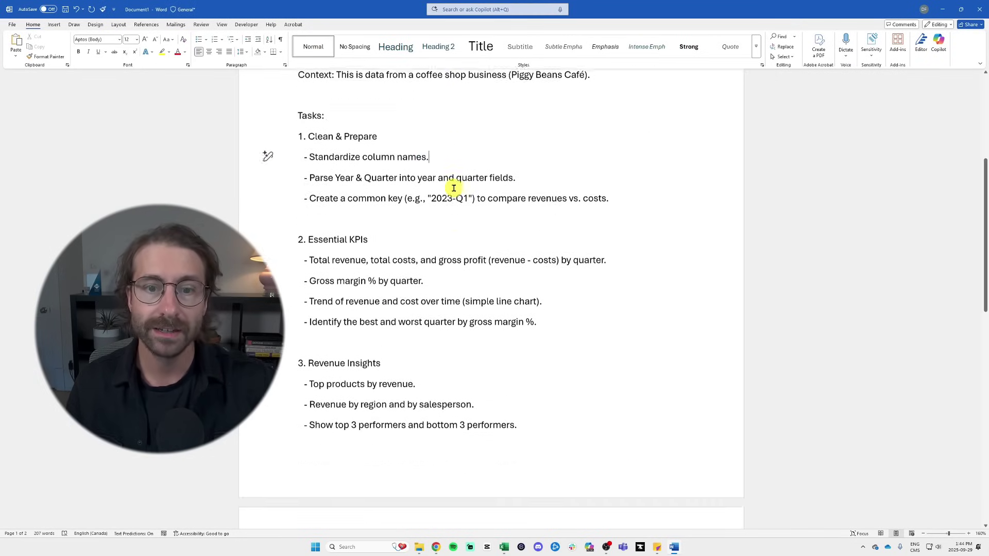
mouse_move(674, 547)
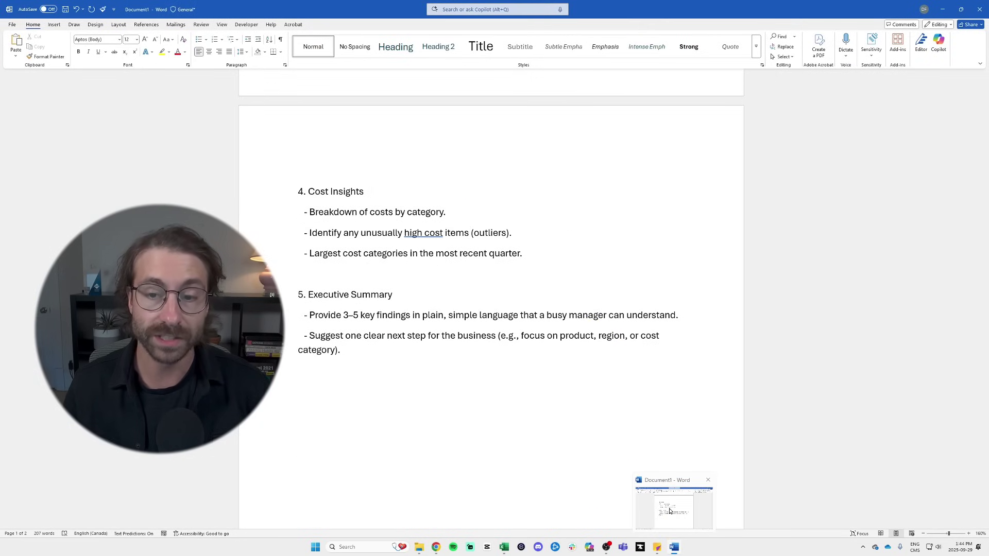
Step: Switch back to M365 Copilot in the browser and submit the data analyst prompt with the two attached Piggy Beans Cafe workbooks to Analyst
mouse_move(435, 548)
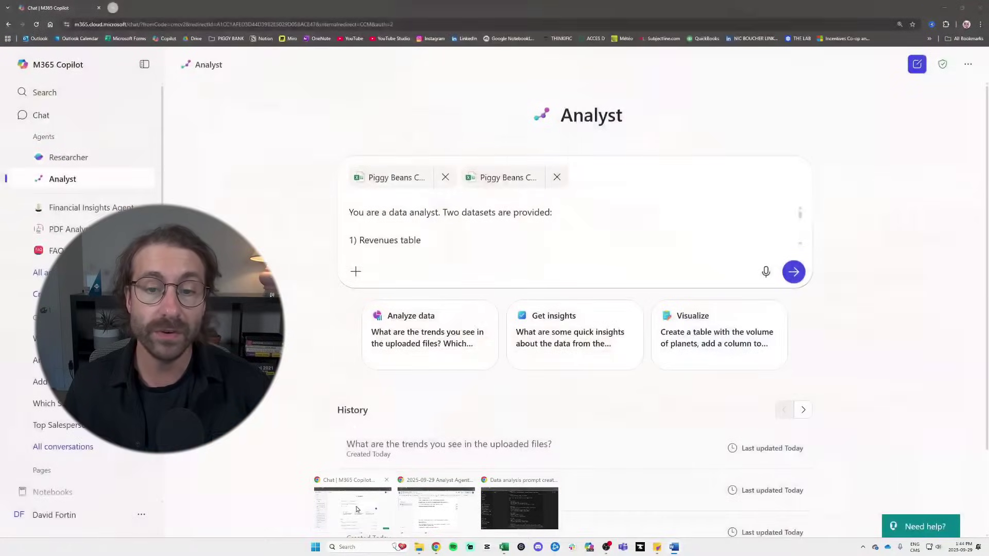
left_click(360, 512)
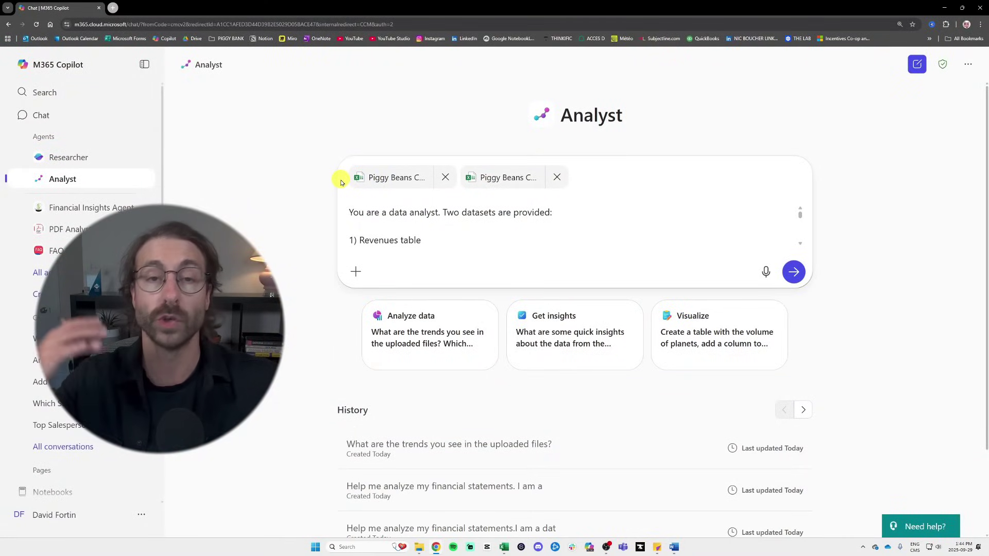
mouse_move(799, 220)
left_mouse_down()
mouse_move(802, 253)
mouse_move(797, 225)
left_mouse_up()
left_click(794, 273)
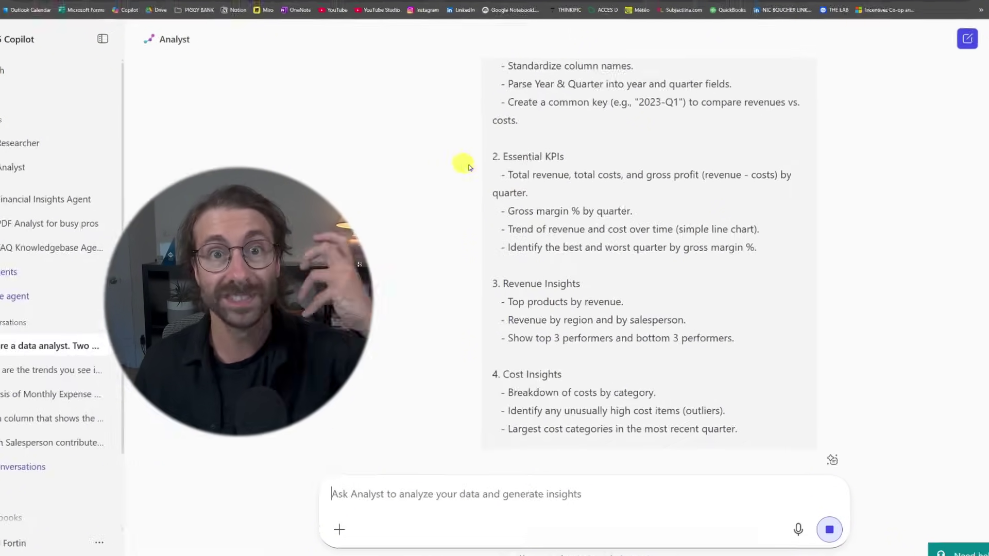
Step: Review the Essential KPIs, Revenue Insights, Cost Insights and Executive Summary sections of the submitted prompt
left_click_drag(499, 157, 577, 160)
left_click_drag(493, 285, 625, 283)
left_click_drag(492, 193, 570, 193)
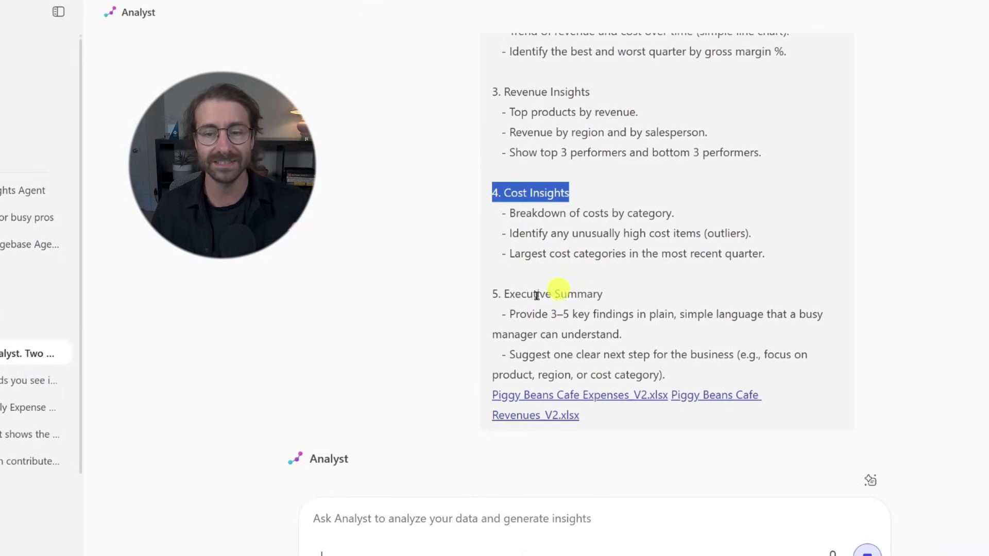
left_click_drag(493, 294, 621, 302)
Step: Examine the start of Analyst's response and the 2023 revenue and cost figures in the Essential KPIs by Quarter table
scroll(618, 258, "up", 5)
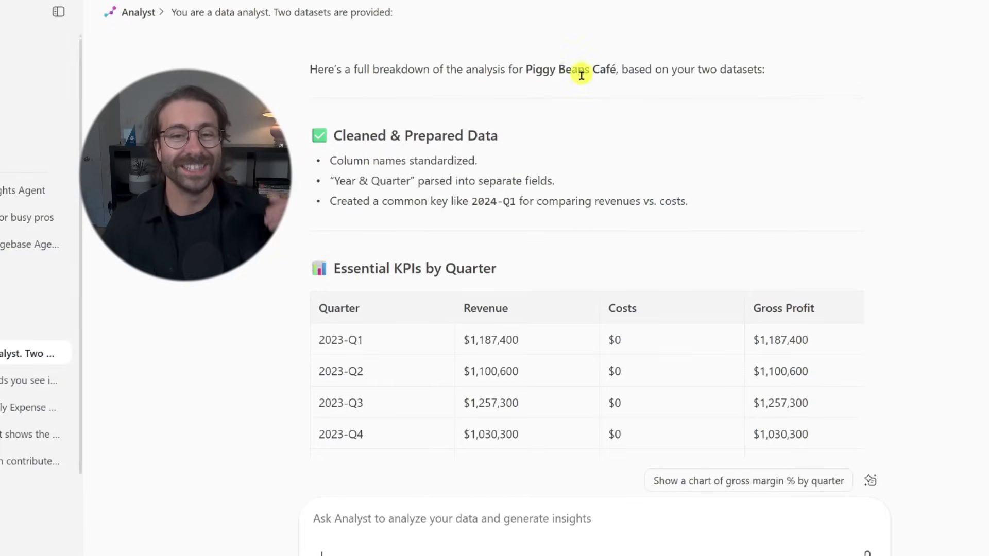
scroll(553, 149, "down", 2)
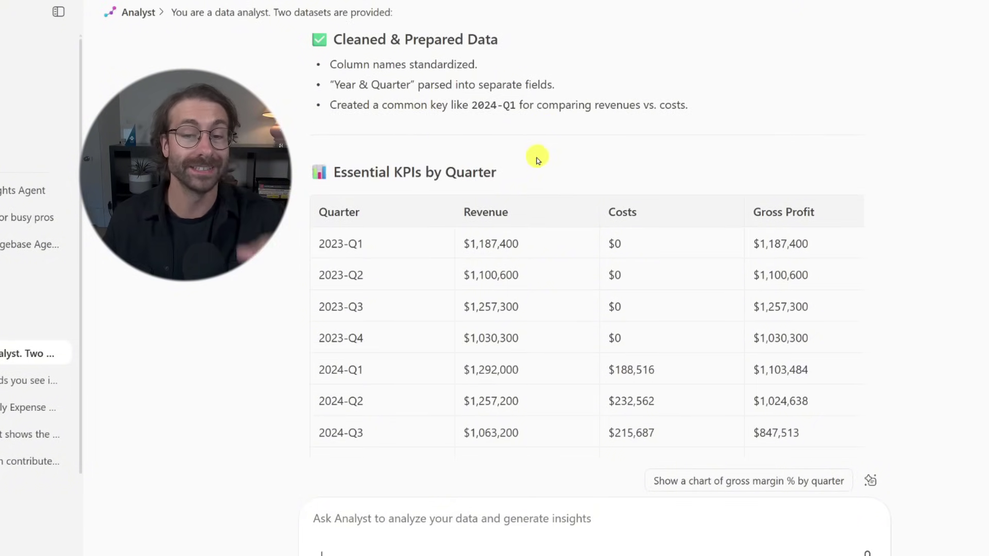
scroll(539, 160, "down", 2)
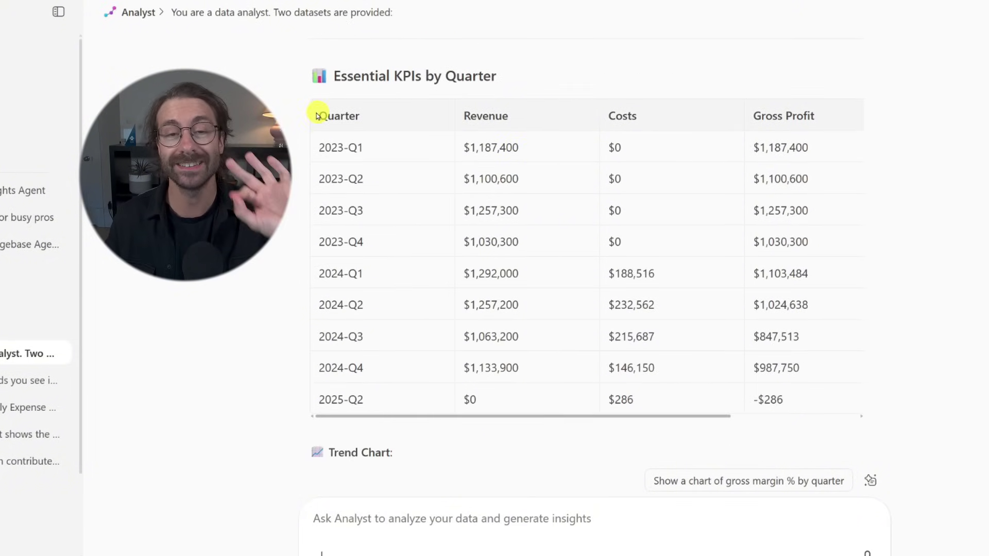
left_click_drag(333, 77, 534, 82)
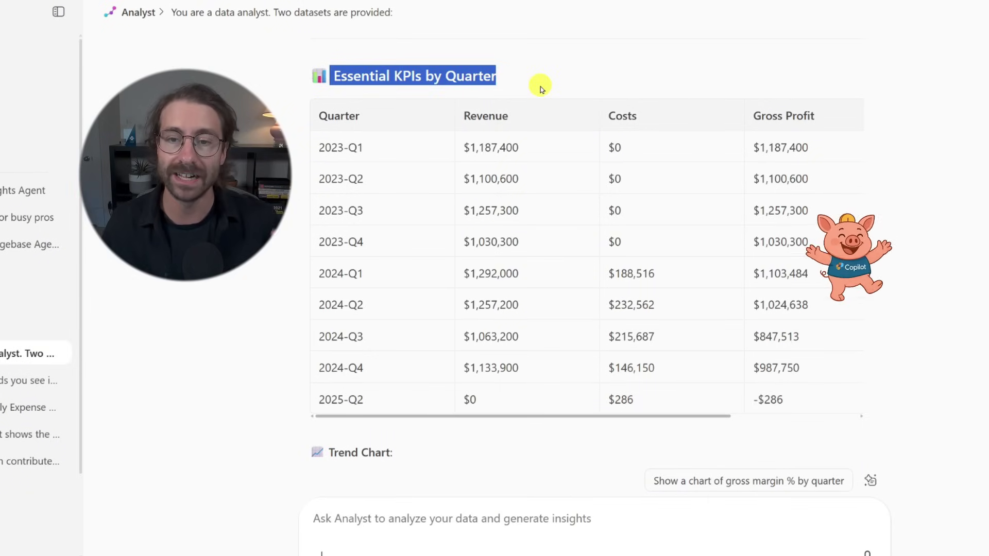
left_click_drag(466, 148, 501, 208)
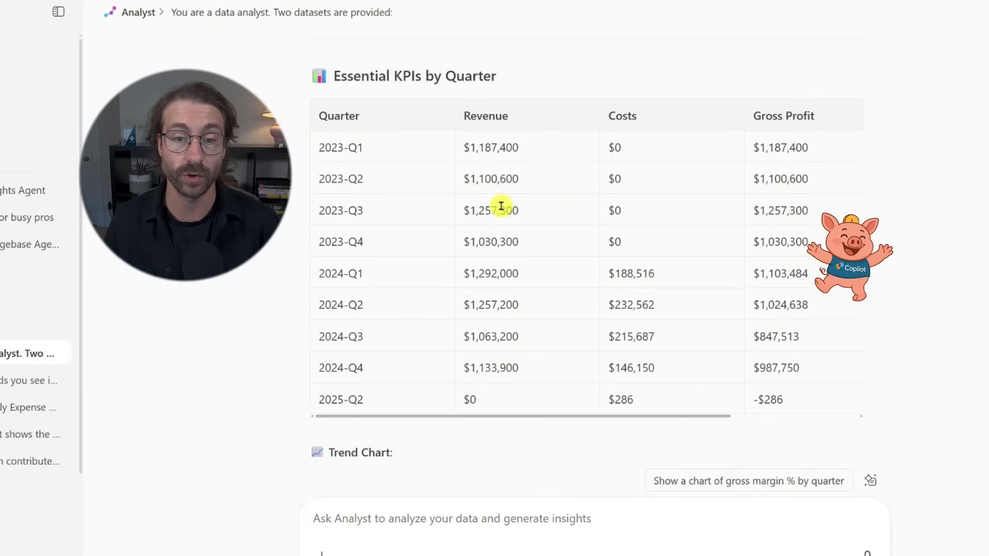
left_click(534, 236)
left_click_drag(613, 116, 663, 214)
left_click(604, 161)
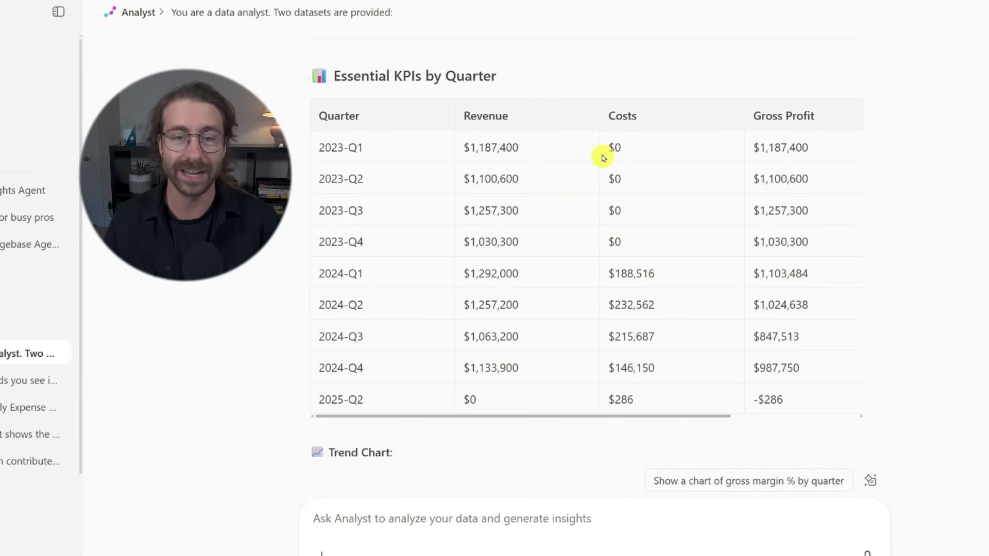
left_click_drag(601, 149, 636, 231)
left_click(636, 230)
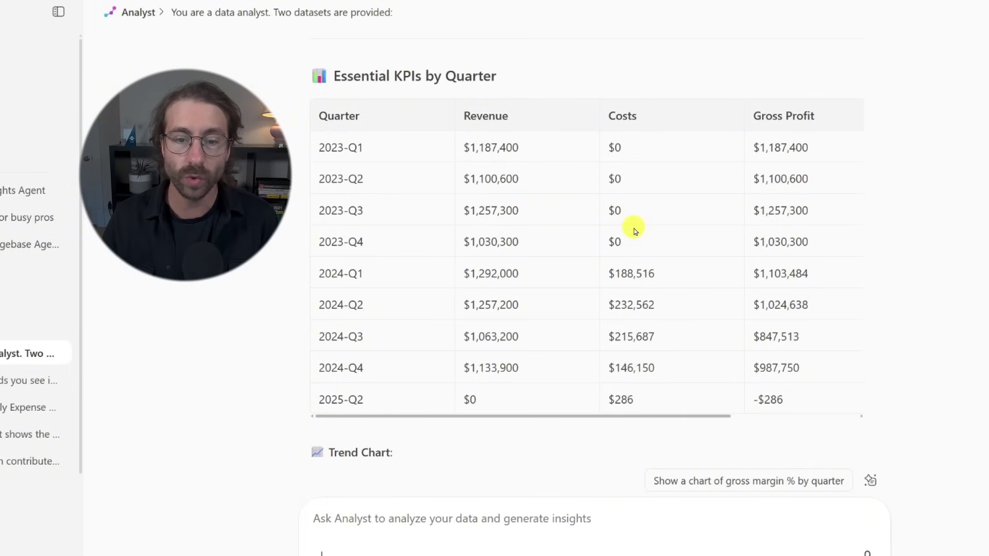
Step: Check the 2025-Q2 row and its cost value in the Essential KPIs by Quarter table
scroll(567, 285, "down", 2)
scroll(463, 319, "up", 2)
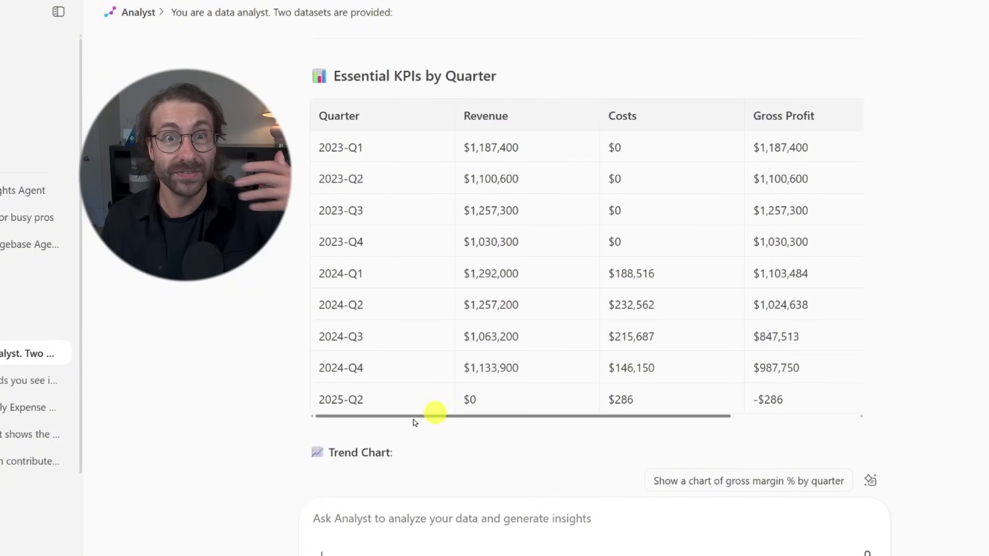
left_click_drag(326, 400, 359, 400)
left_click(590, 387)
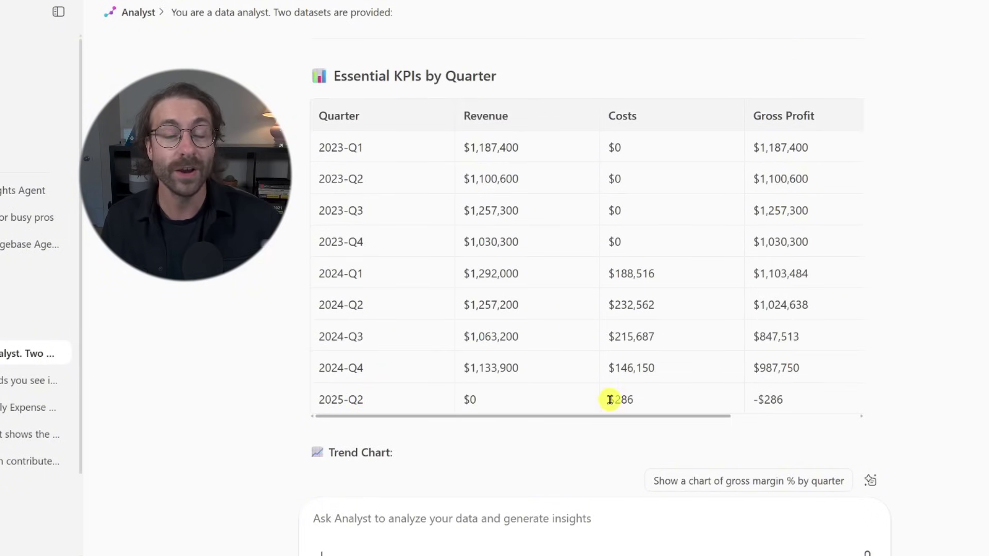
left_click_drag(609, 397, 635, 400)
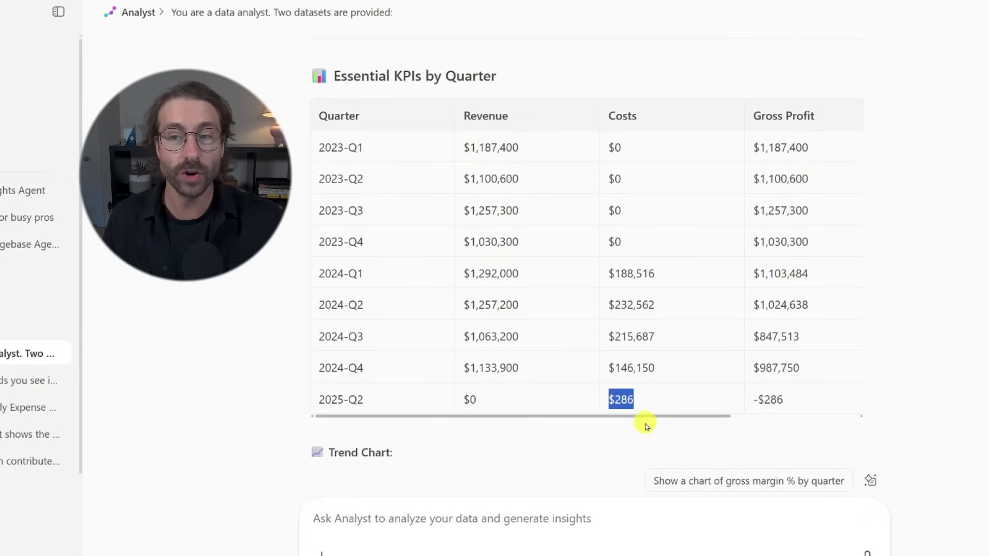
Step: Examine the gross profit and gross margin columns of the KPI table and the revenue and cost trend chart
left_click_drag(702, 415, 840, 416)
left_click_drag(608, 148, 608, 334)
left_click(765, 153)
left_click_drag(765, 153, 783, 346)
left_click(753, 337)
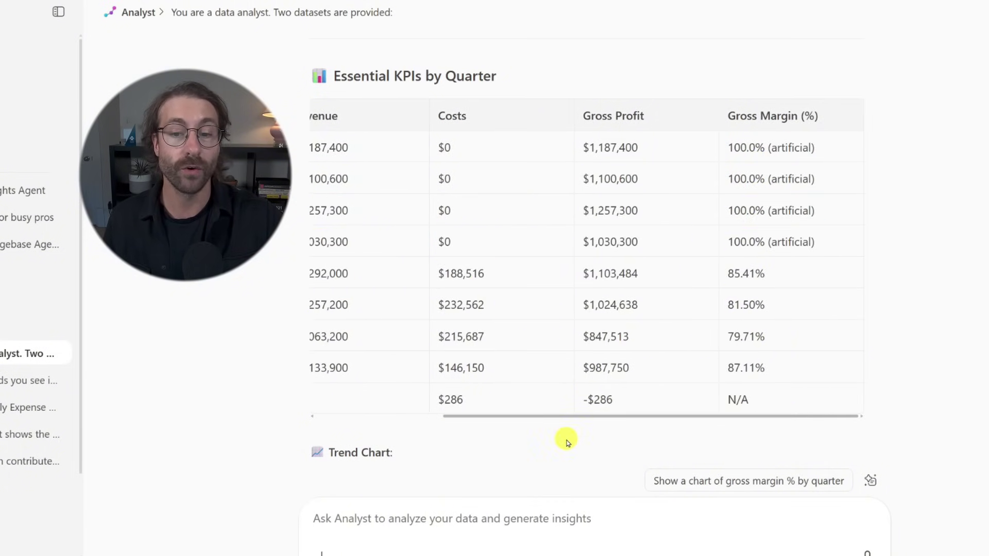
left_click_drag(559, 416, 492, 412)
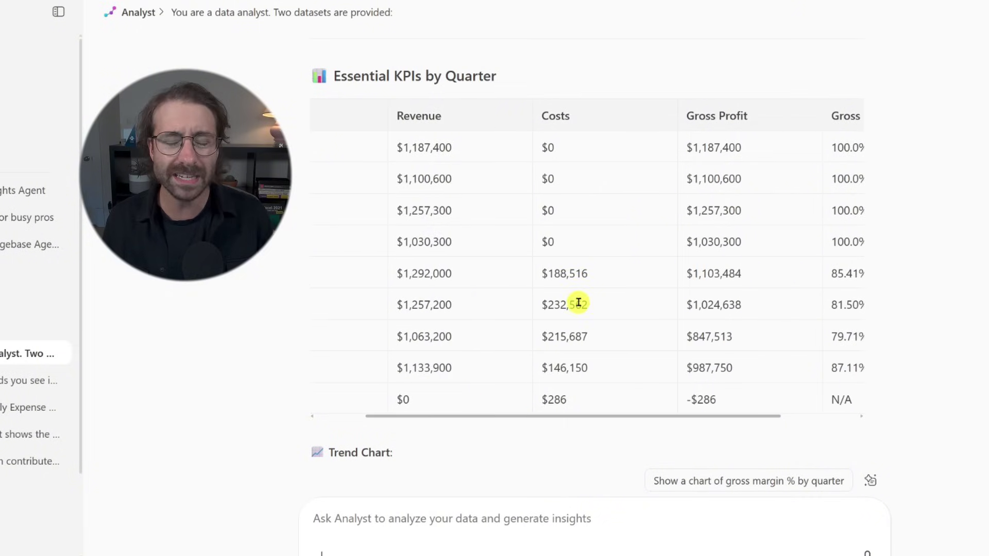
scroll(578, 303, "down", 7)
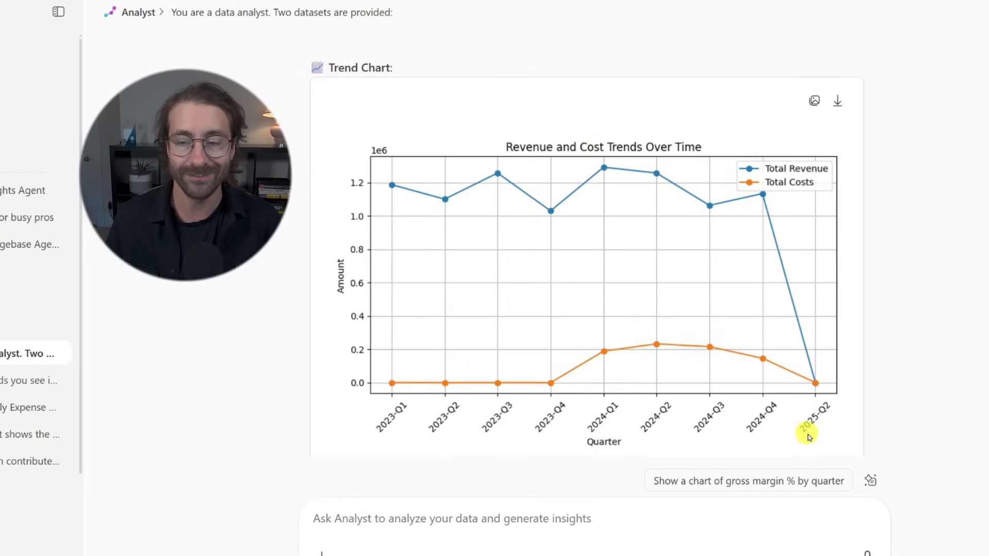
Step: Read the Revenue Insights section, covering top products, regions, and top and bottom salespeople
scroll(824, 401, "down", 8)
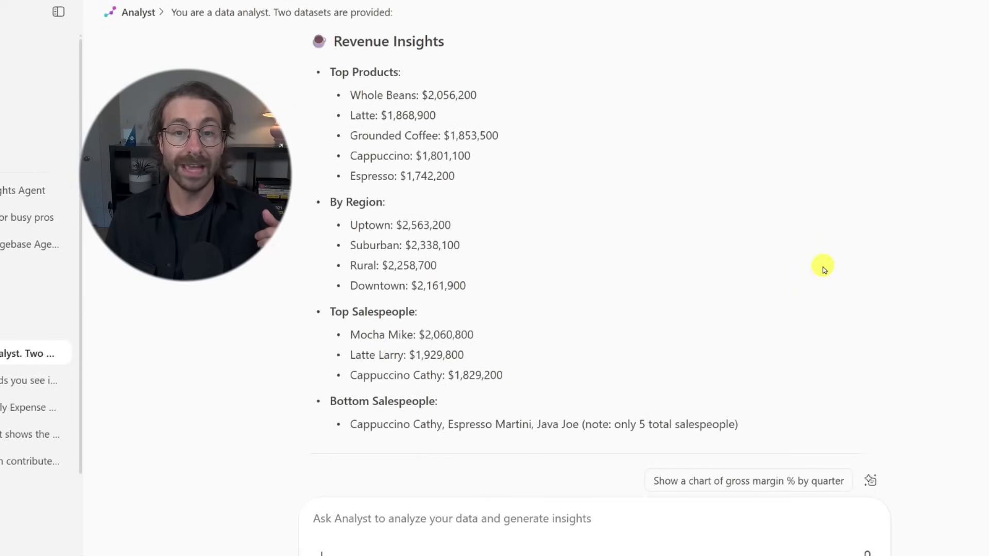
left_click_drag(331, 73, 463, 186)
left_click(392, 71)
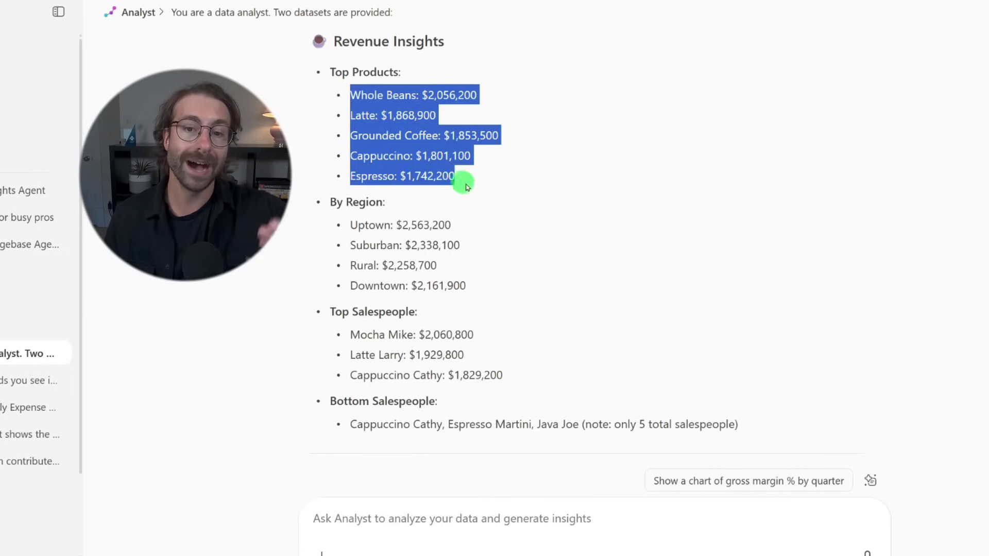
left_click(513, 183)
mouse_move(331, 202)
left_mouse_down()
mouse_move(399, 201)
mouse_move(346, 202)
left_mouse_up()
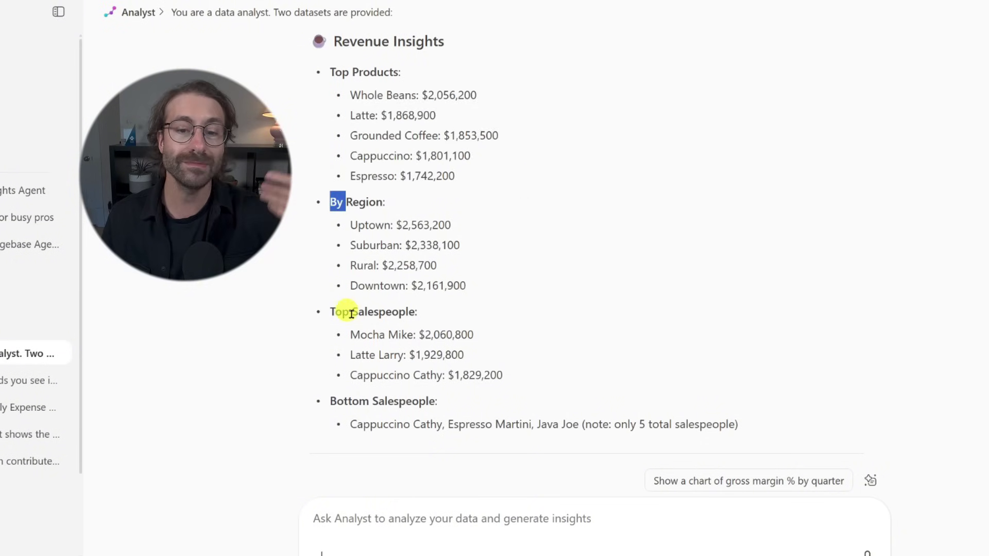
scroll(499, 308, "down", 2)
scroll(498, 308, "down", 3)
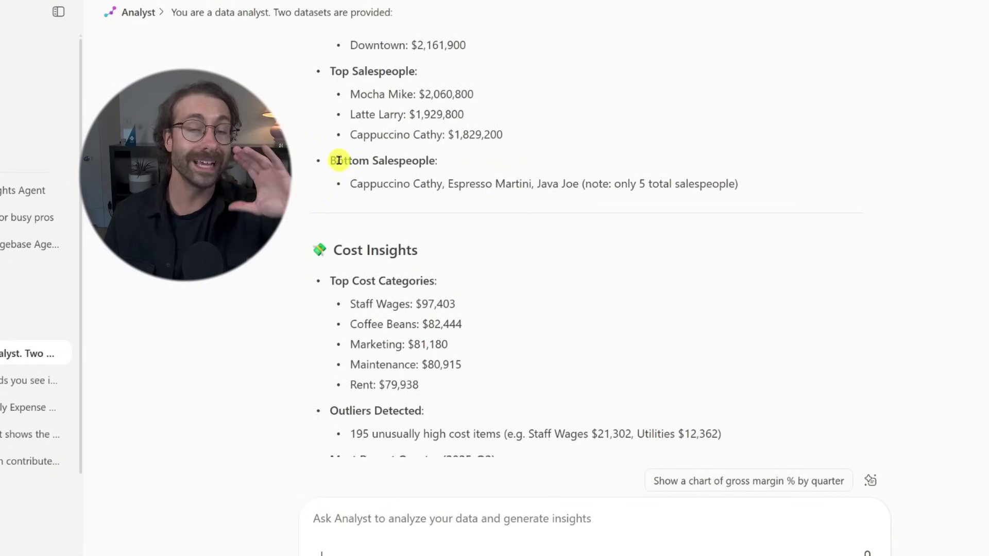
left_click_drag(376, 188, 724, 184)
left_click(728, 185)
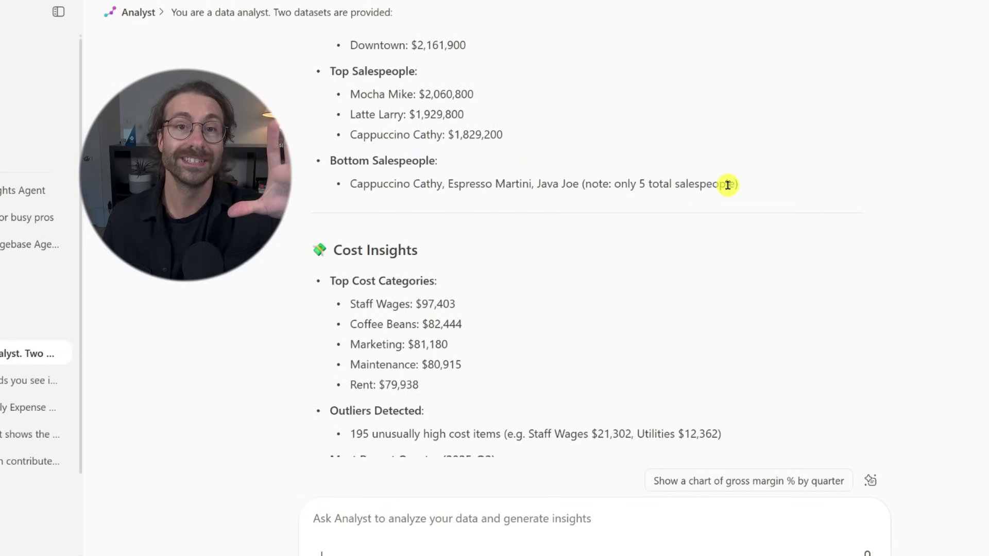
Step: Read the Cost Insights section, focusing on the top cost categories
scroll(768, 200, "down", 4)
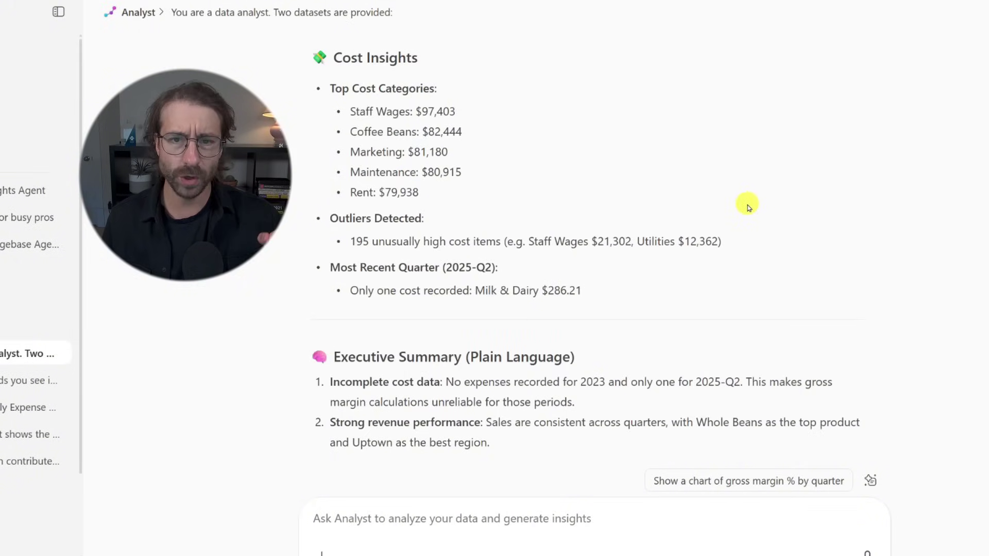
left_click_drag(330, 97, 505, 86)
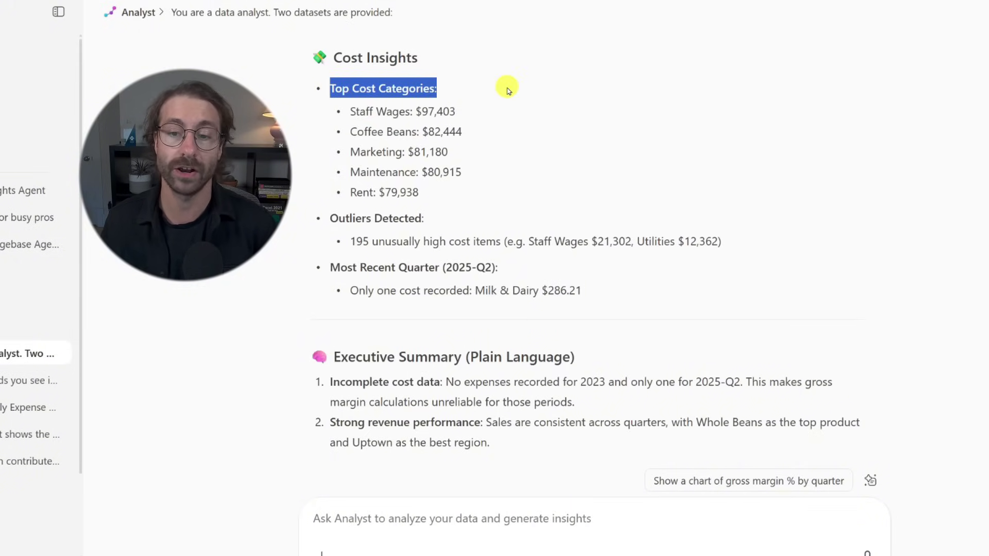
left_click(507, 88)
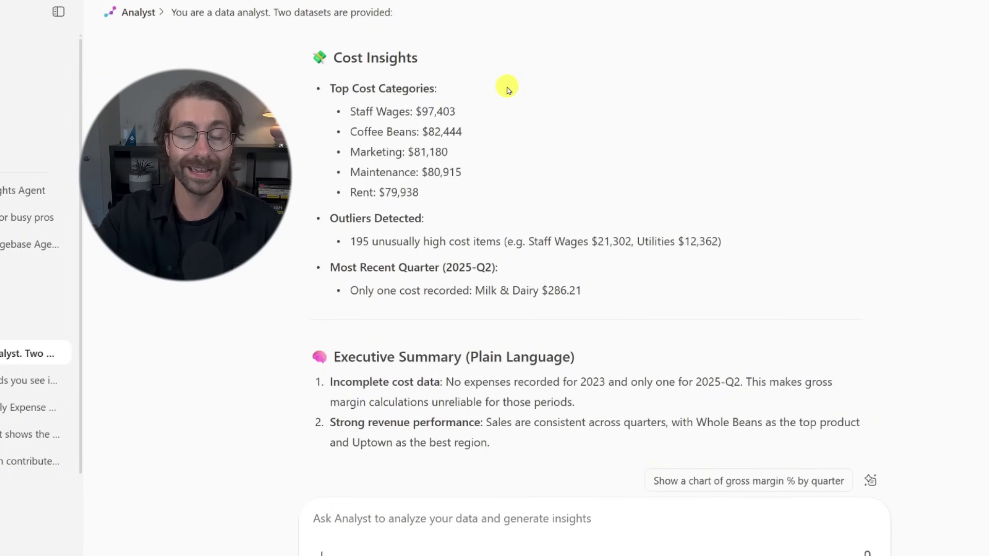
Step: Read the plain-language Executive Summary and the Suggested Next Step at the end of the response
scroll(502, 93, "down", 5)
left_click_drag(283, 113, 577, 122)
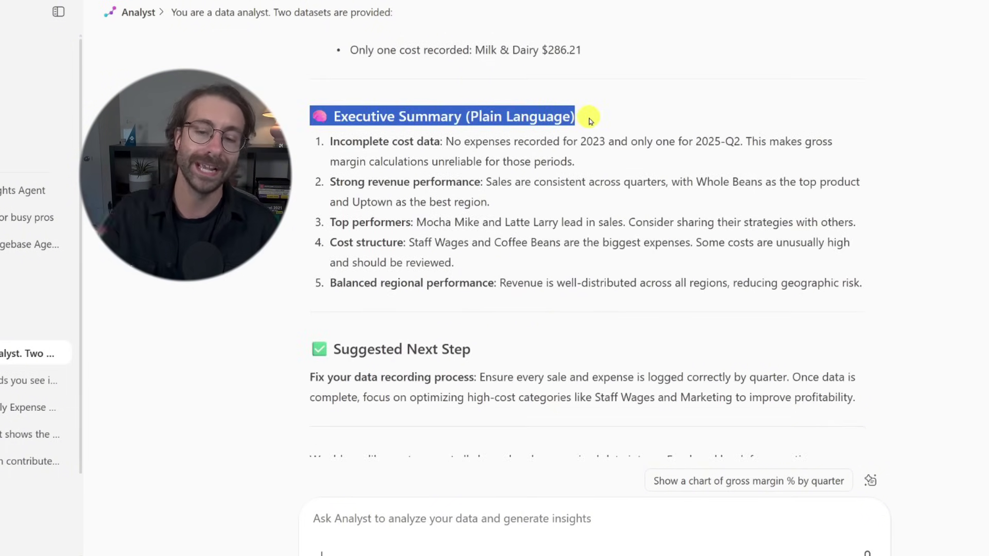
scroll(577, 132, "down", 4)
left_click_drag(317, 182, 488, 174)
left_click(489, 179)
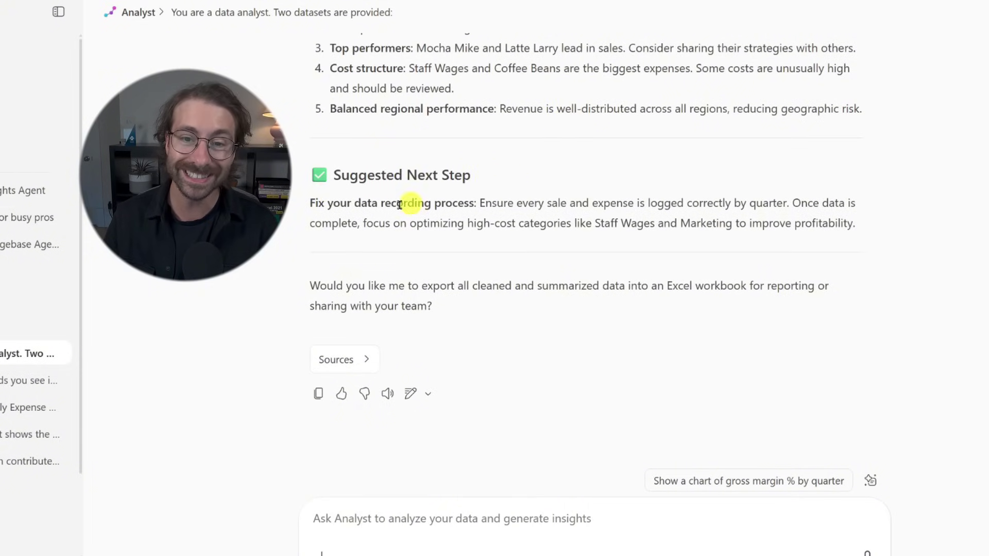
left_click_drag(312, 204, 565, 201)
left_click(567, 201)
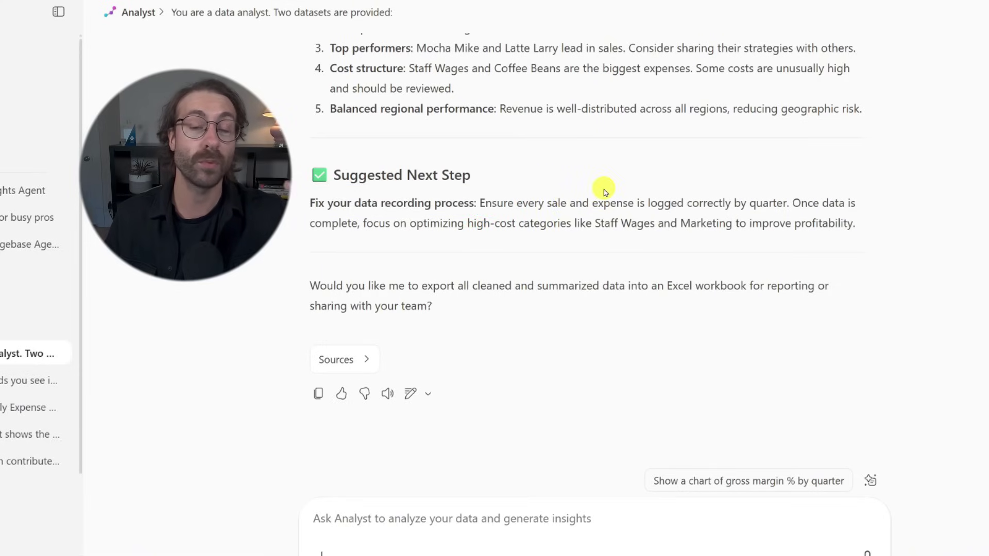